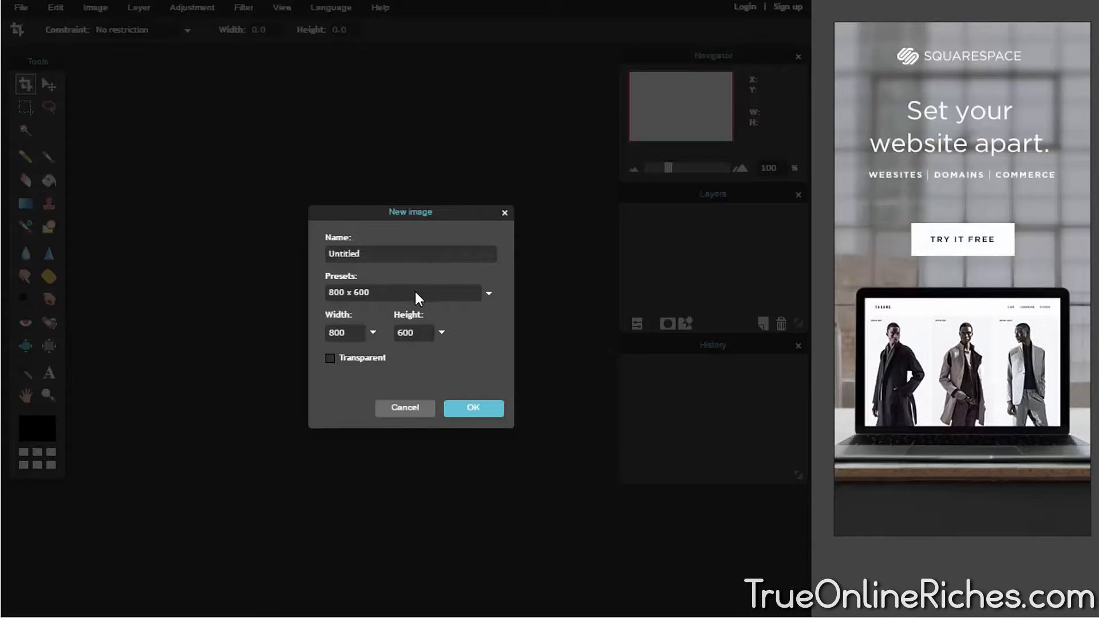
Set the new image's preset to Movie 720p
left_click(489, 294)
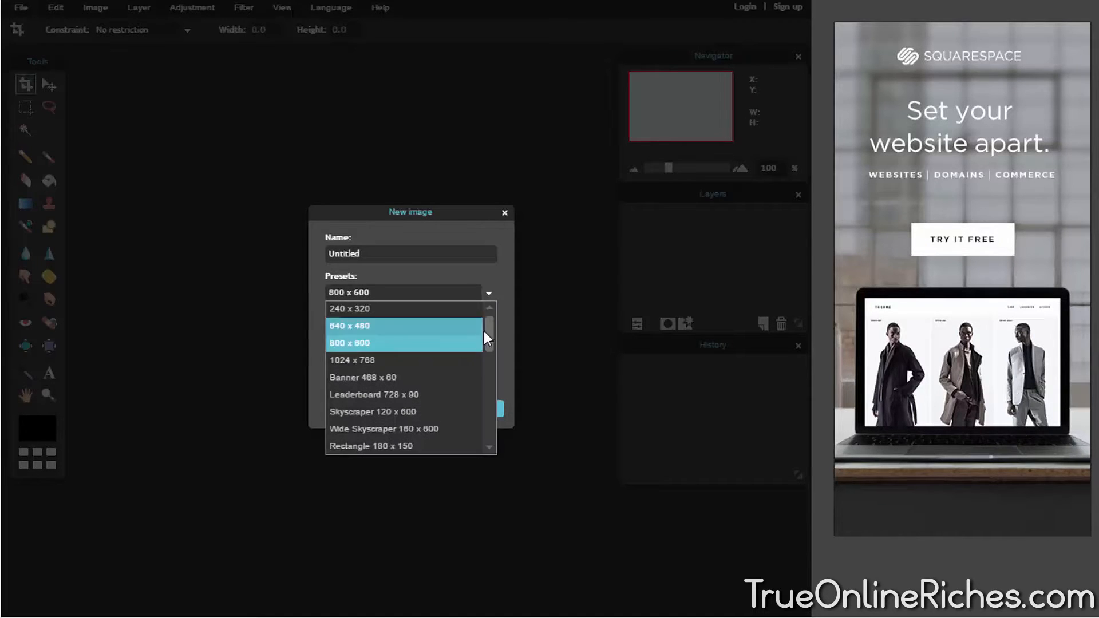
left_click_drag(489, 332, 489, 438)
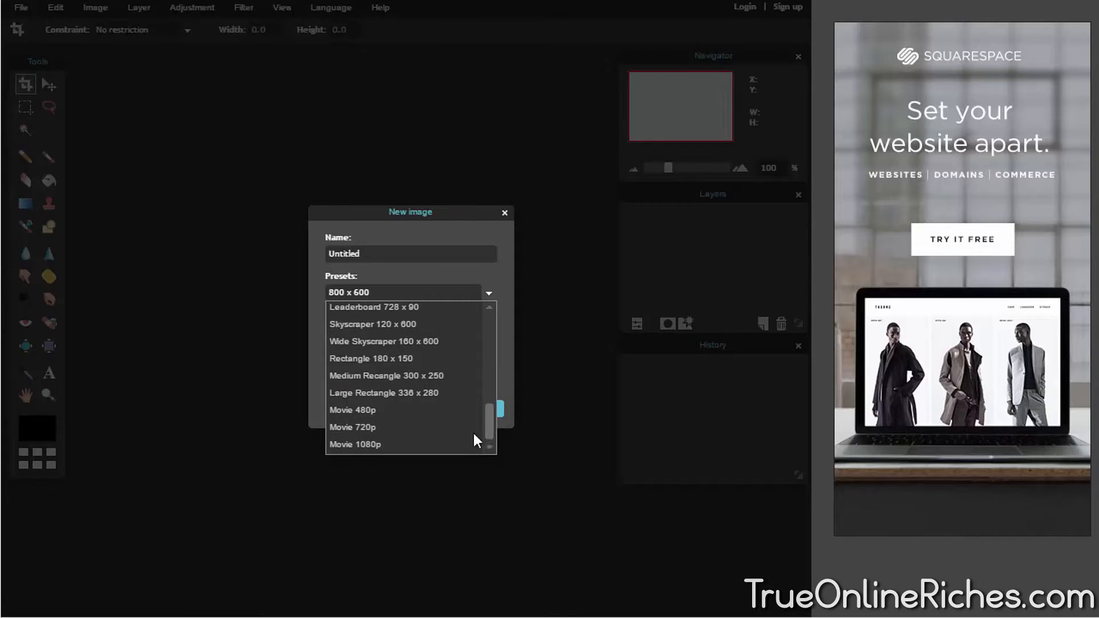
left_click(366, 429)
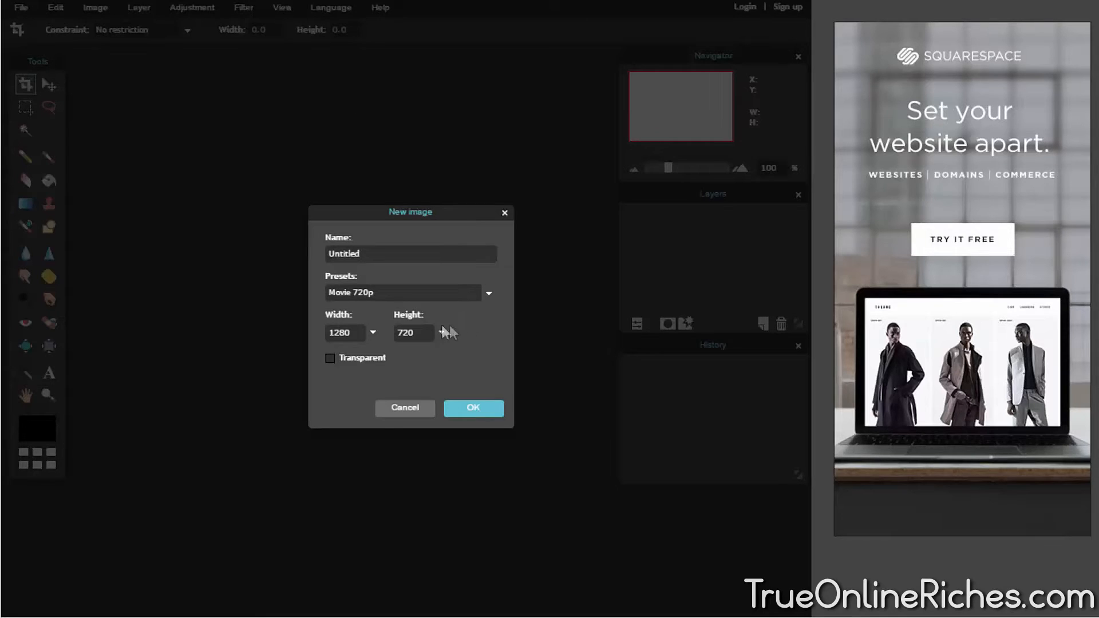
Create the new image with the Movie 1080p preset, 1920 x 1080 px
left_click(487, 294)
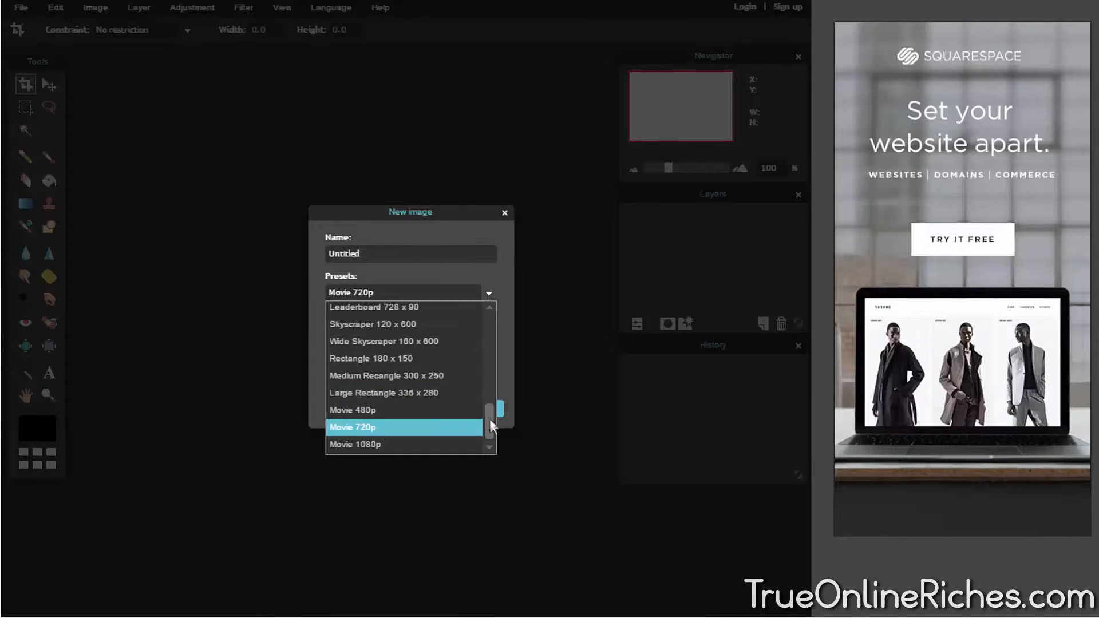
left_click(375, 445)
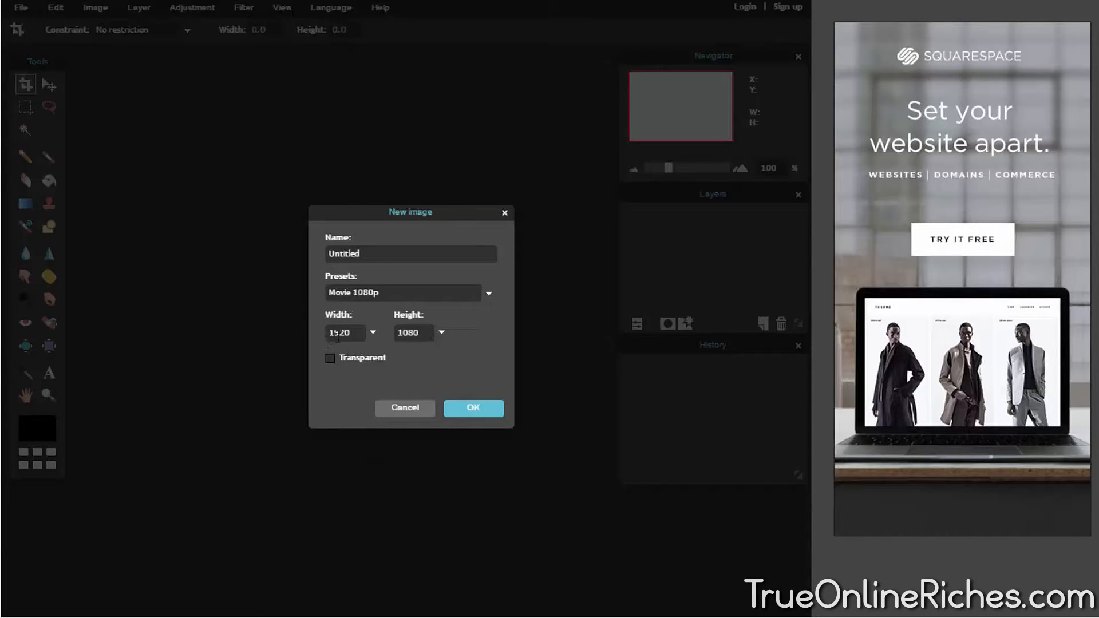
left_click_drag(361, 255, 320, 252)
left_click(472, 410)
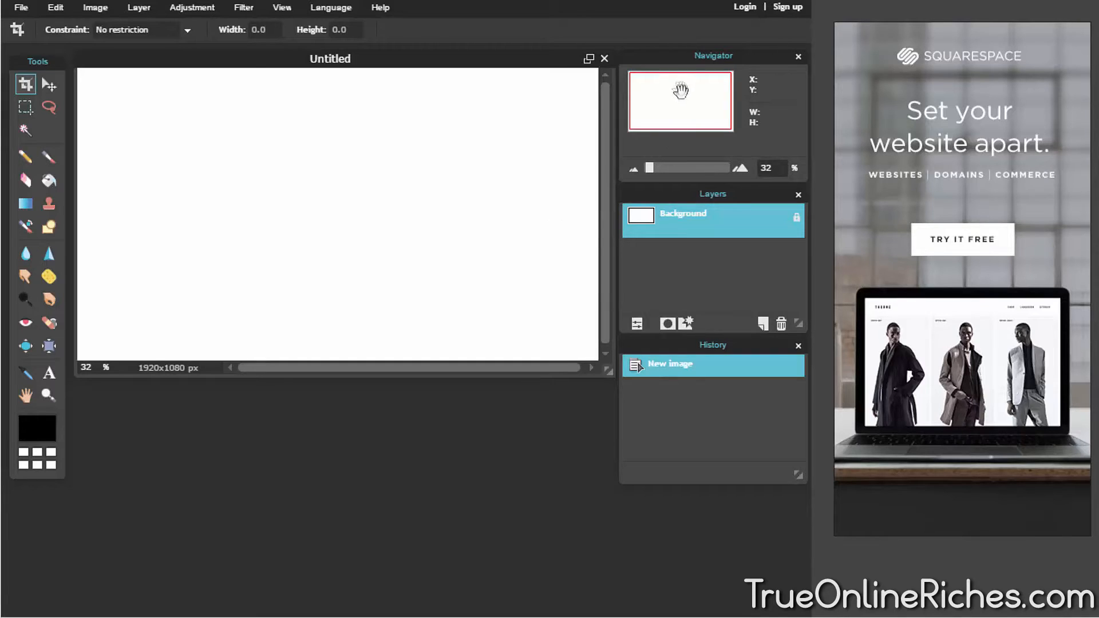
Move the Navigator, Layers and History windows aside and enlarge the Untitled image window so the whole canvas fits inside it
left_click_drag(643, 59, 781, 59)
left_click_drag(663, 193, 767, 202)
left_click_drag(677, 348, 779, 370)
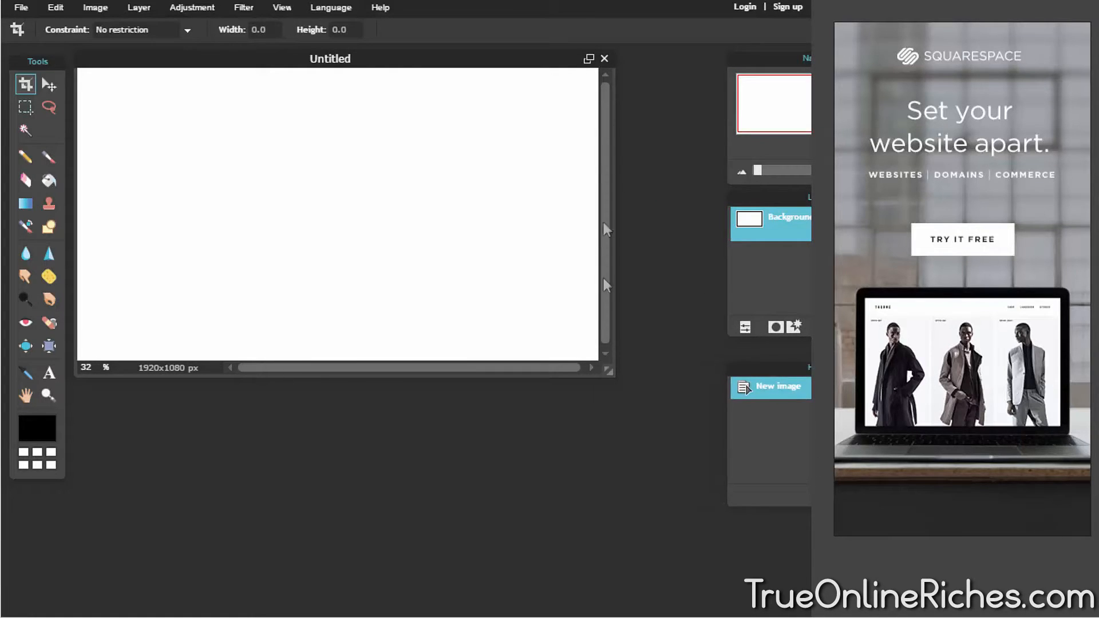
left_click_drag(614, 375, 720, 483)
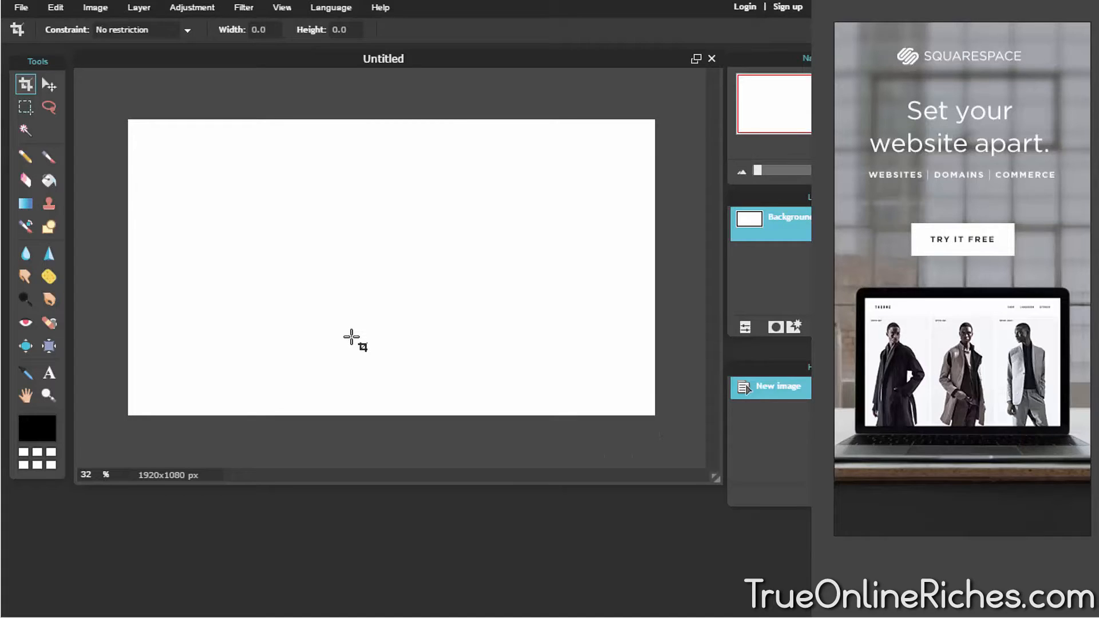
scroll(351, 337, "up", 1)
scroll(351, 337, "down", 2)
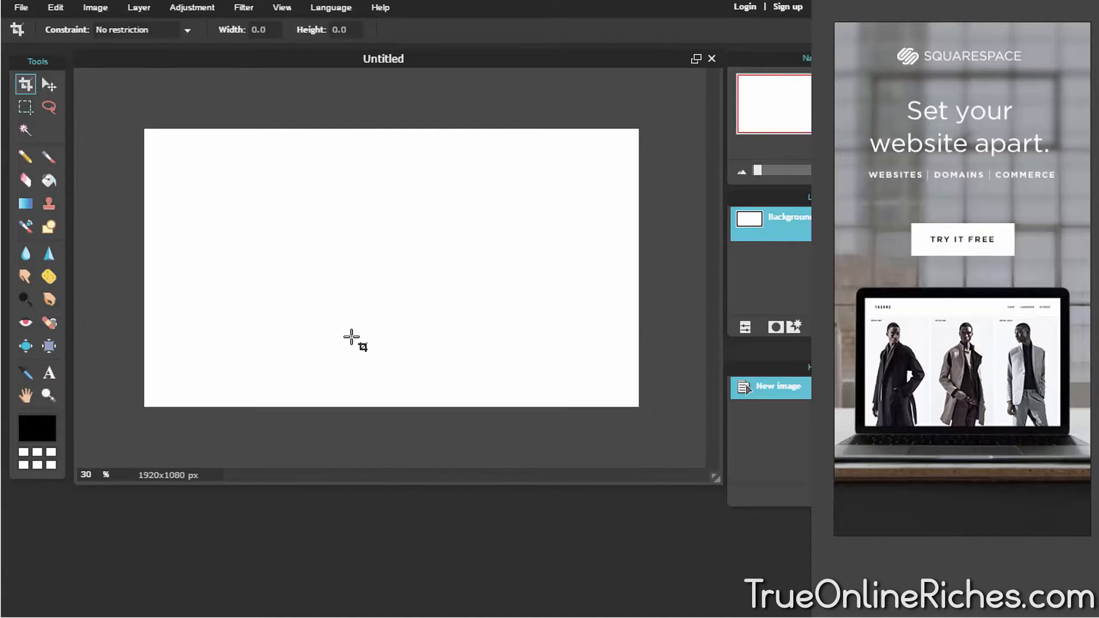
scroll(352, 337, "down", 1)
scroll(351, 337, "up", 3)
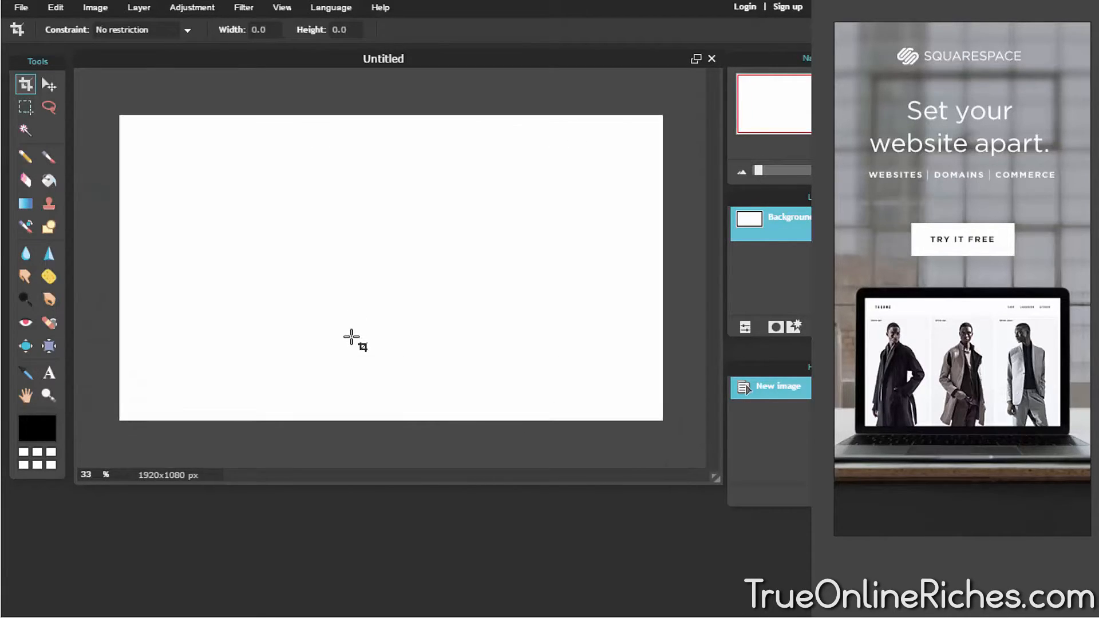
scroll(351, 337, "up", 1)
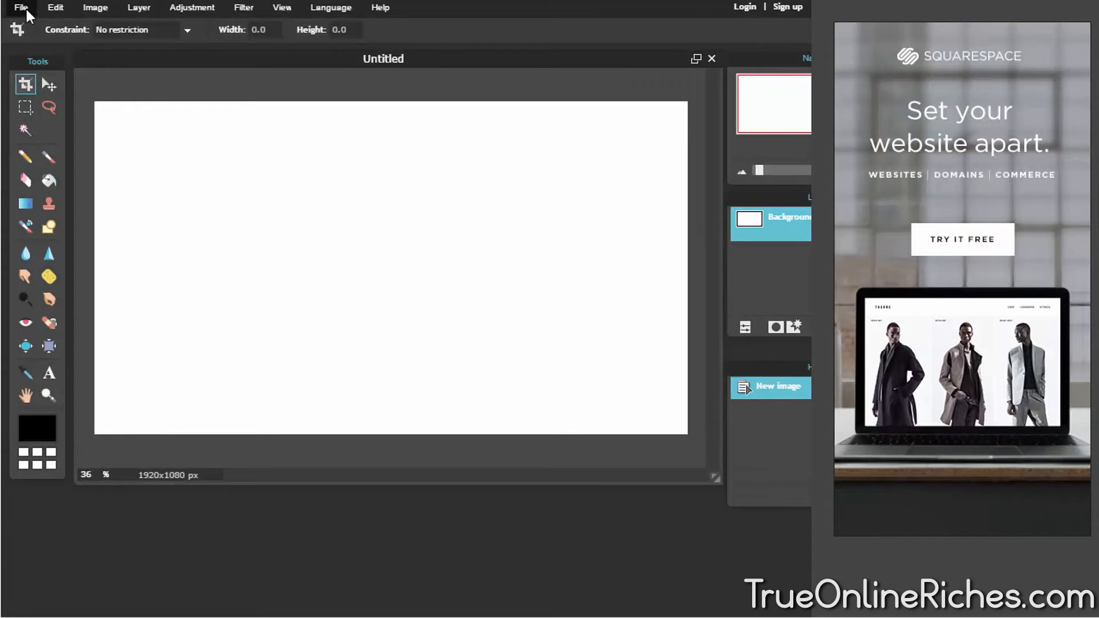
Open the image file "test capture 2" from the computer
left_click(23, 9)
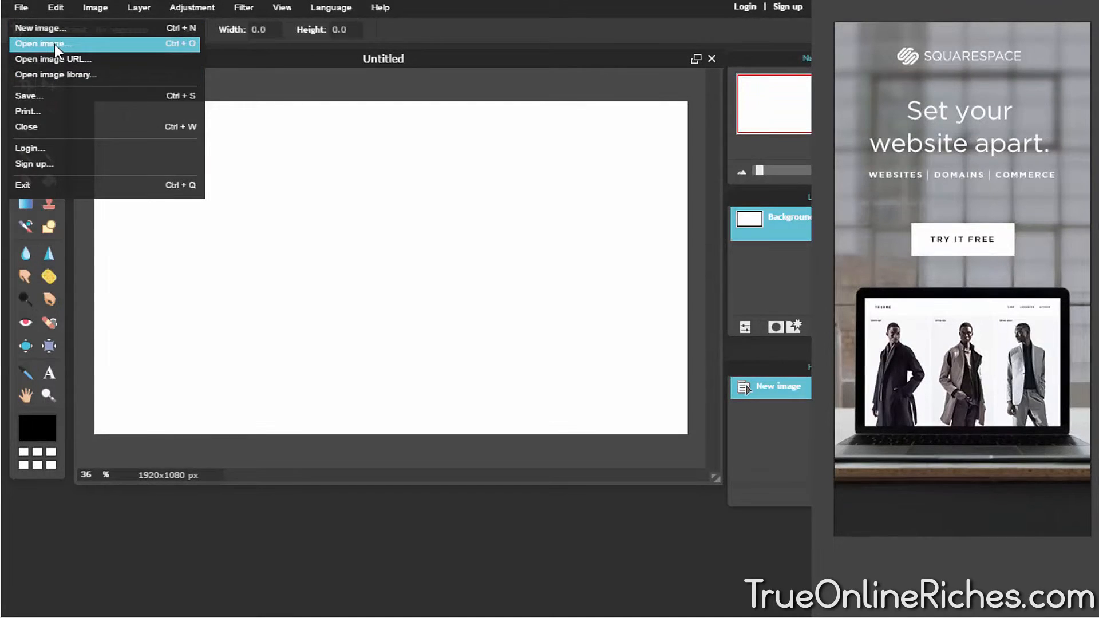
left_click(54, 44)
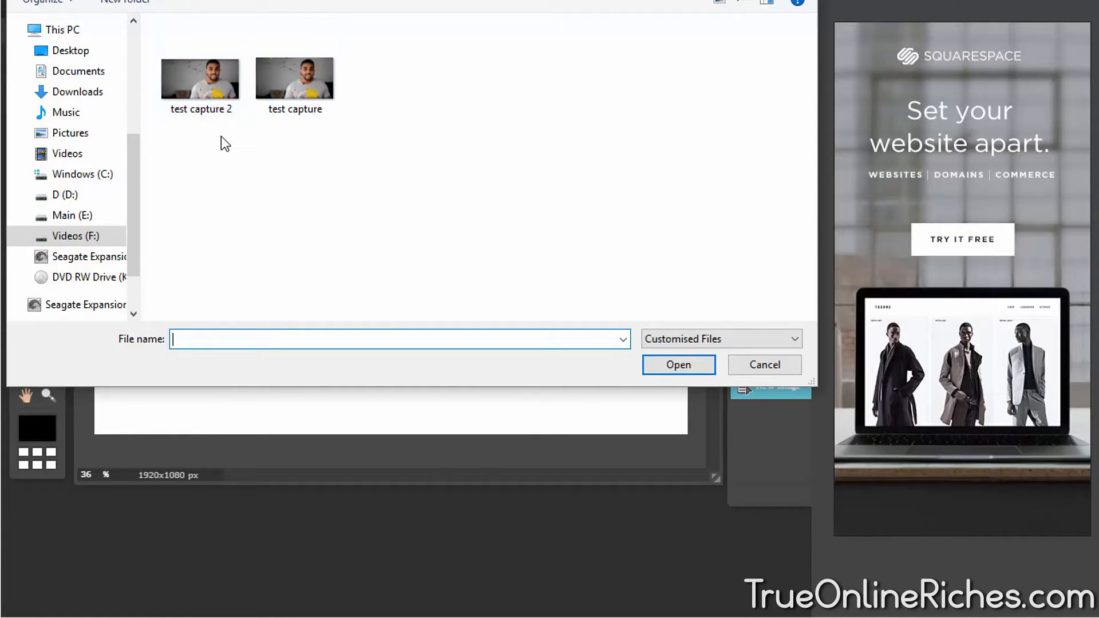
left_click(205, 97)
double_click(205, 97)
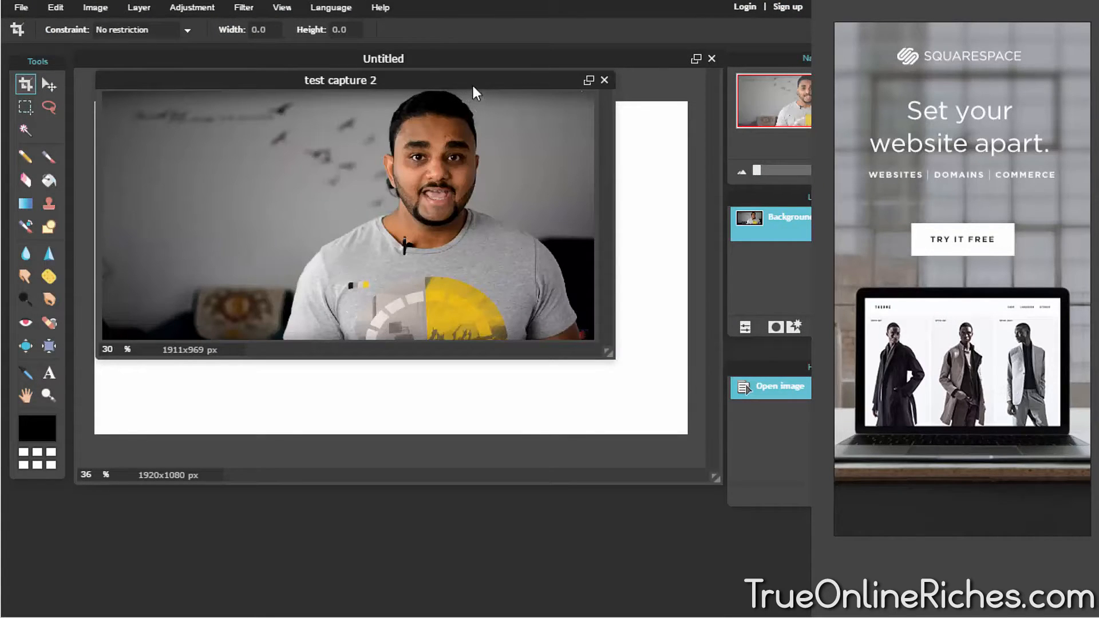
Move the "test capture 2" window clear of the blank canvas and copy its Background layer into the Untitled image
left_click_drag(473, 84, 523, 537)
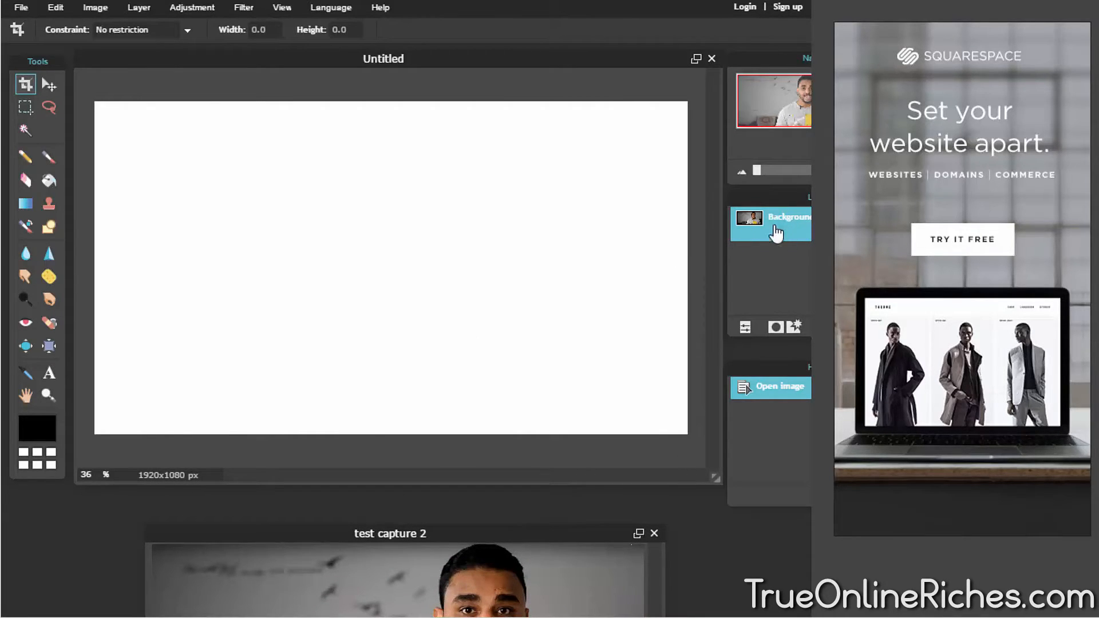
mouse_move(774, 200)
left_mouse_down()
mouse_move(686, 200)
mouse_move(770, 204)
left_mouse_up()
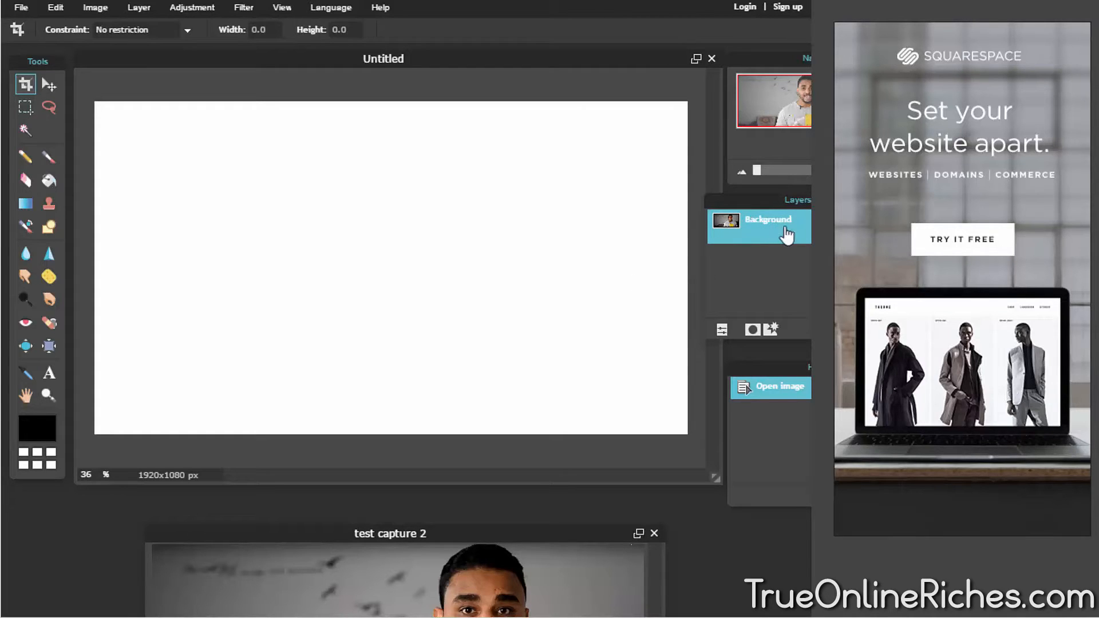
left_click_drag(790, 232, 365, 225)
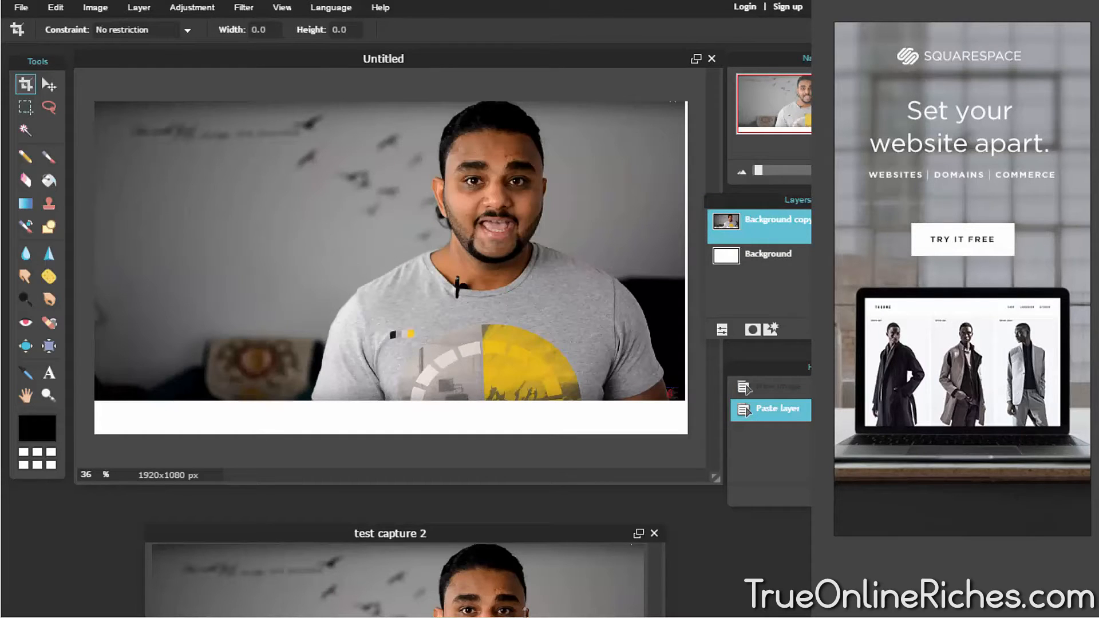
Close the "test capture 2" image and move the Layers window back aside
left_click_drag(534, 531, 542, 231)
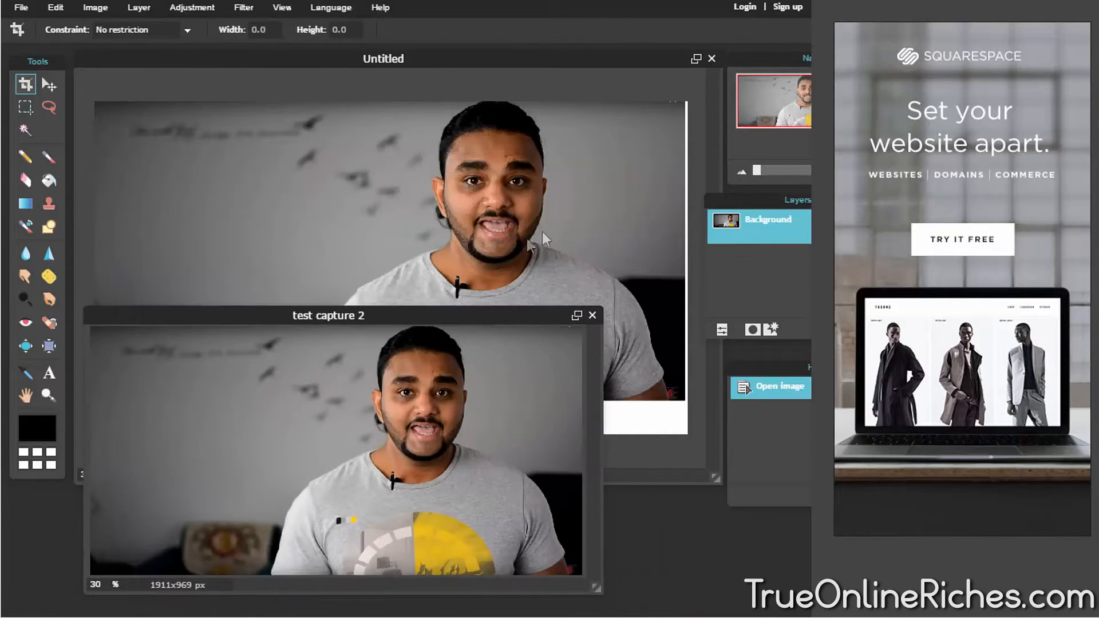
left_click(592, 315)
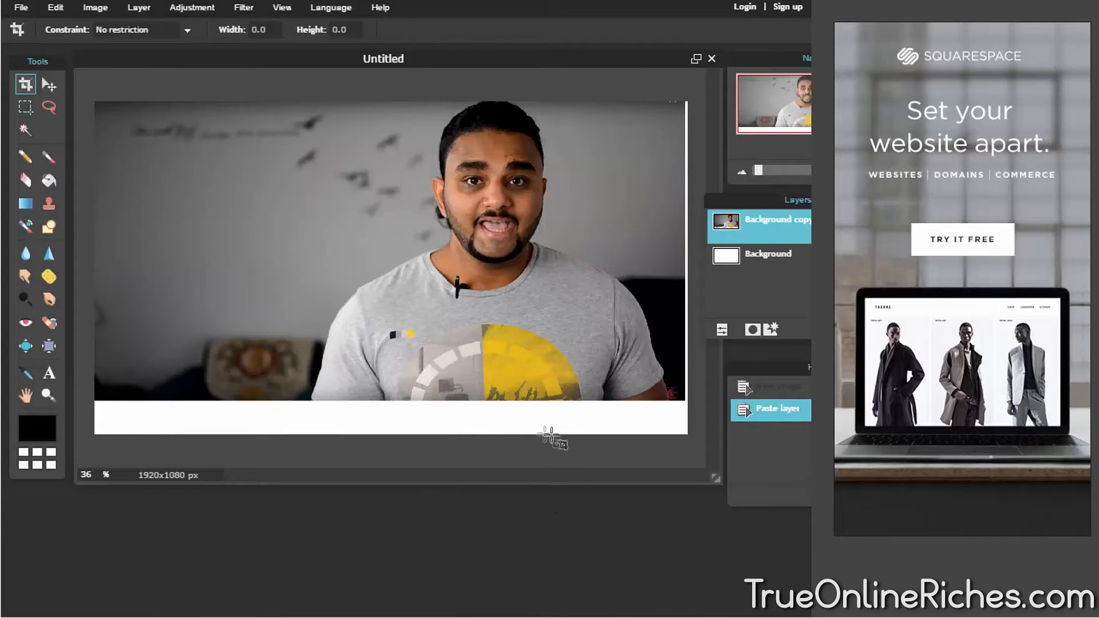
left_click_drag(731, 208, 790, 210)
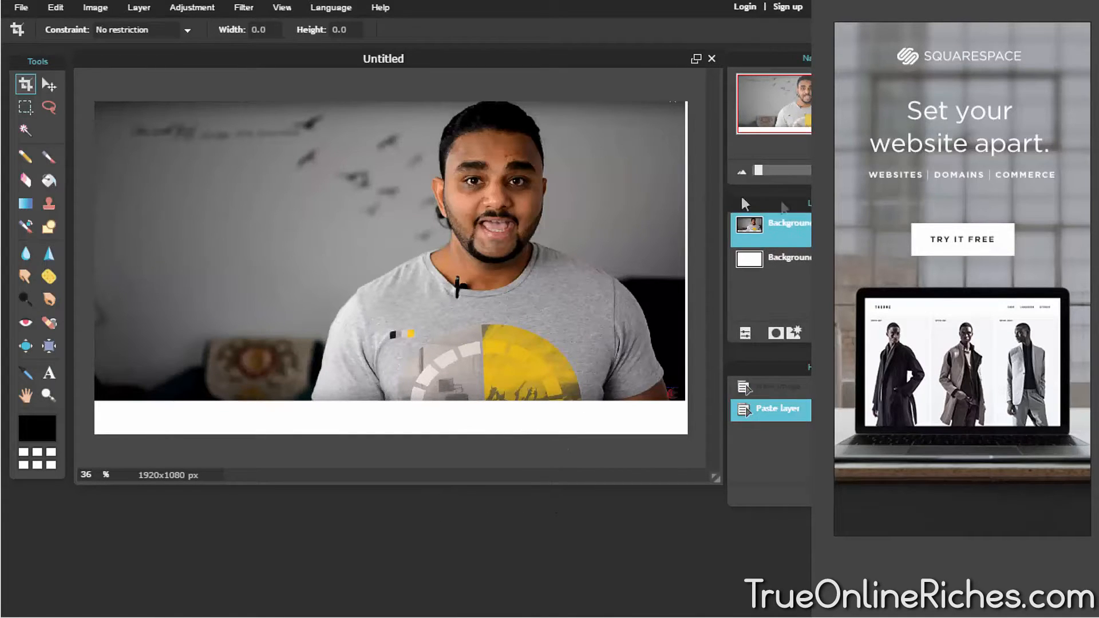
Shift the photo layer slightly down and left on the canvas with the Move tool
scroll(526, 244, "down", 1)
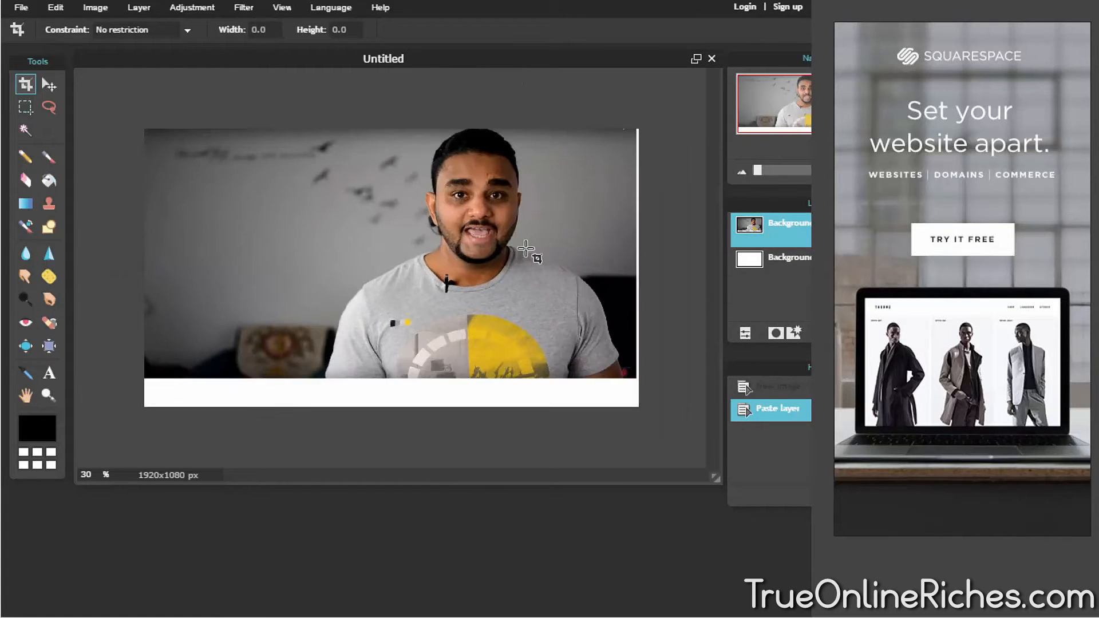
scroll(525, 250, "up", 1)
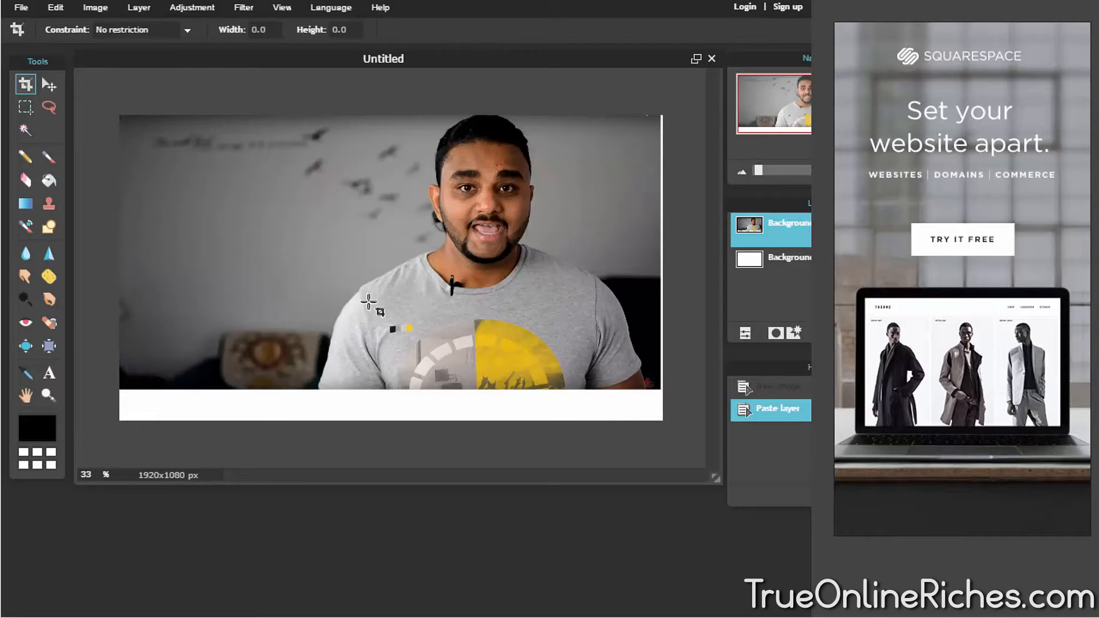
left_click(50, 84)
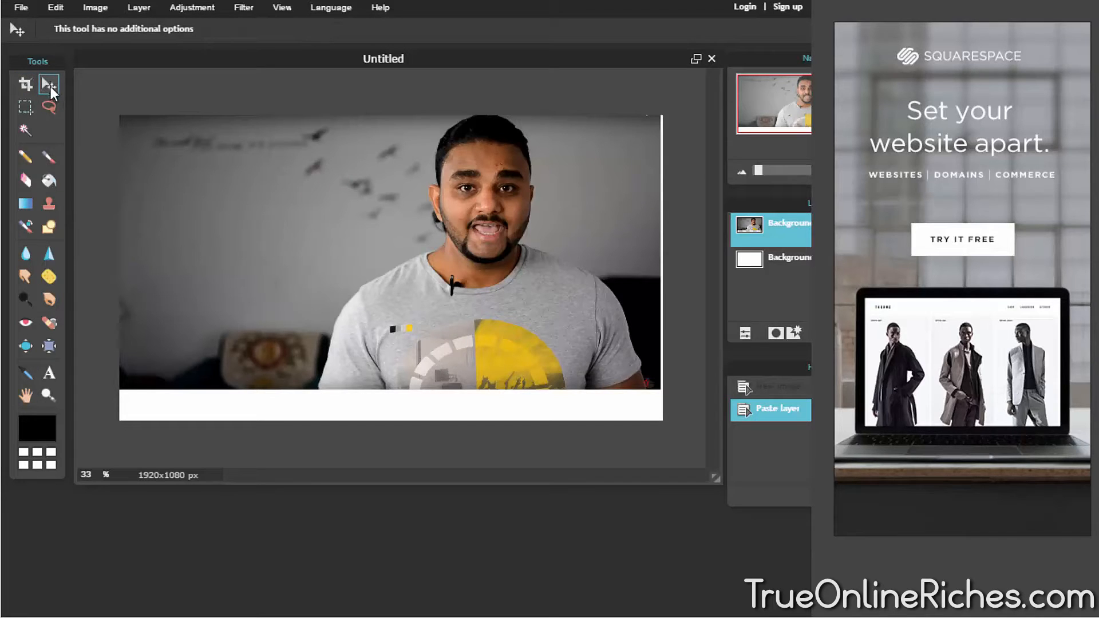
mouse_move(304, 249)
left_mouse_down()
mouse_move(321, 257)
mouse_move(332, 245)
mouse_move(338, 273)
mouse_move(298, 280)
mouse_move(312, 265)
left_mouse_up()
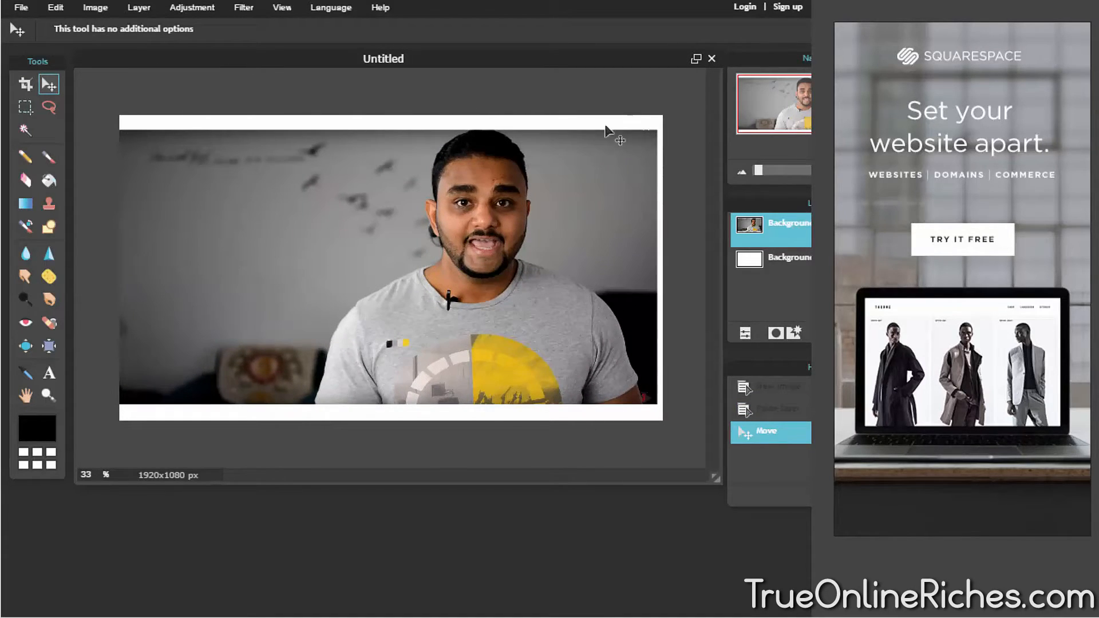
left_click_drag(417, 231, 408, 228)
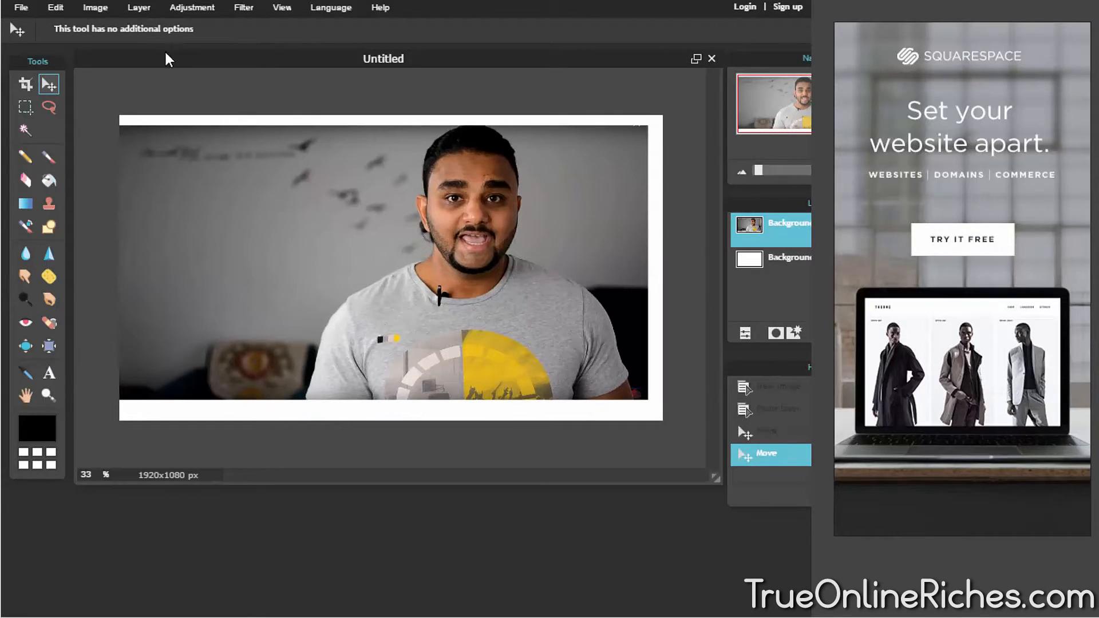
Start a free transform on the photo layer and reposition it near the middle of the canvas
left_click(55, 8)
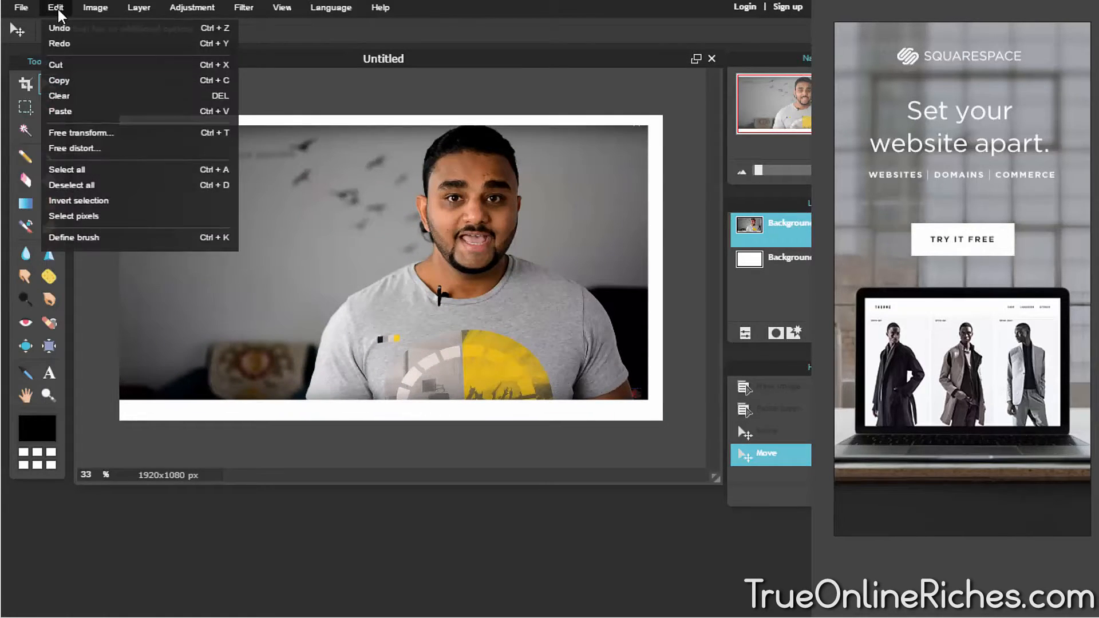
left_click(80, 135)
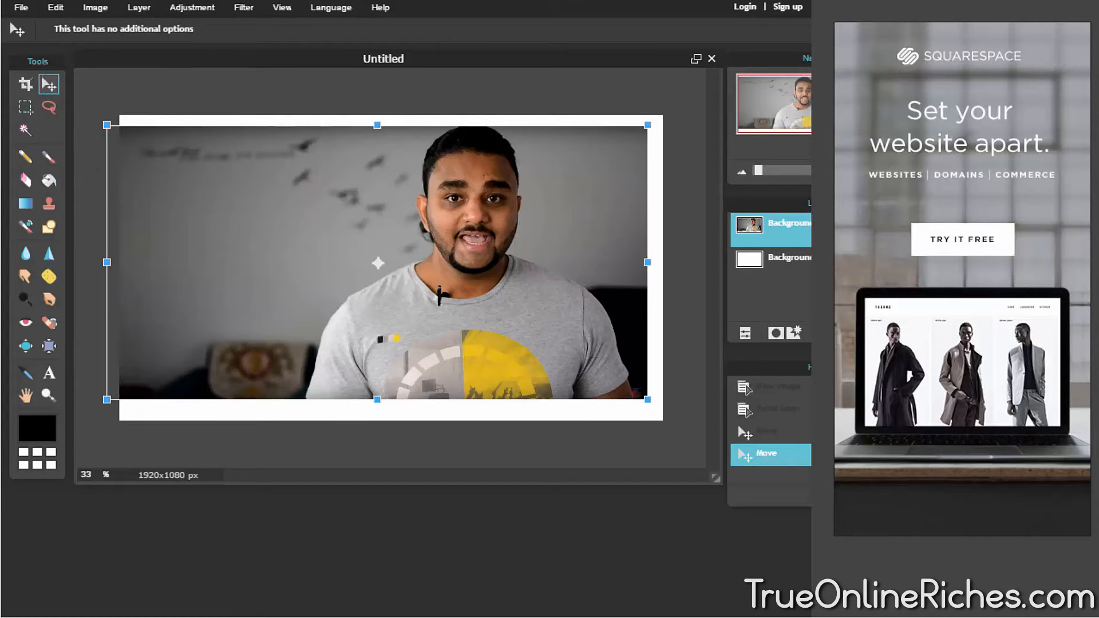
left_click_drag(380, 257, 394, 227)
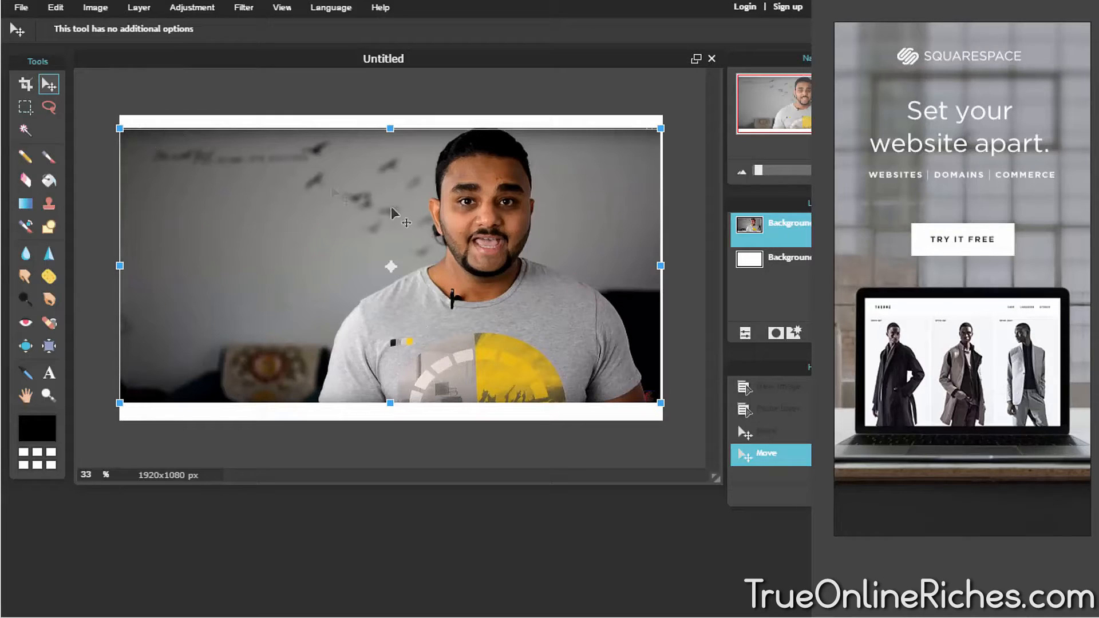
left_click_drag(594, 181, 591, 180)
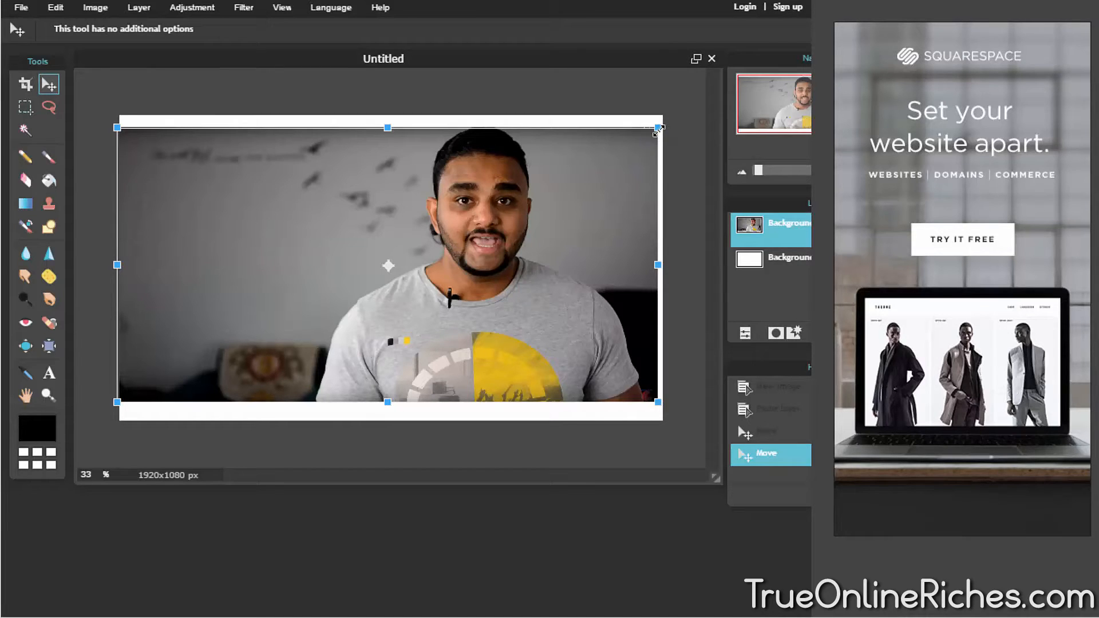
Scale the photo layer down around its centre, leaving a white margin on all sides of the canvas
left_click_drag(656, 130, 652, 133)
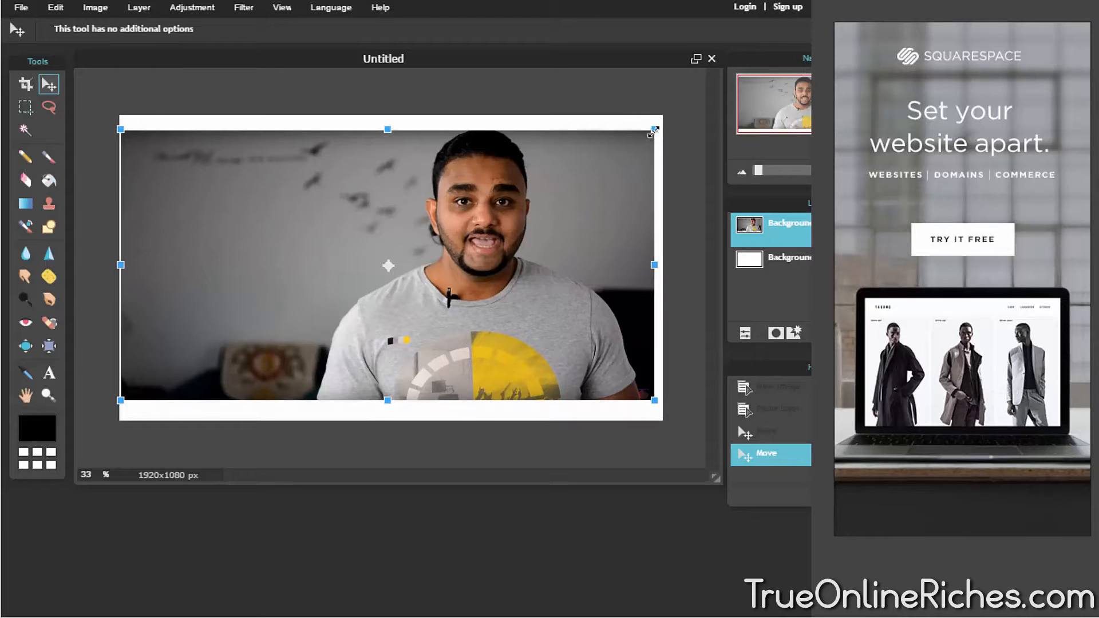
left_click_drag(654, 132, 632, 158)
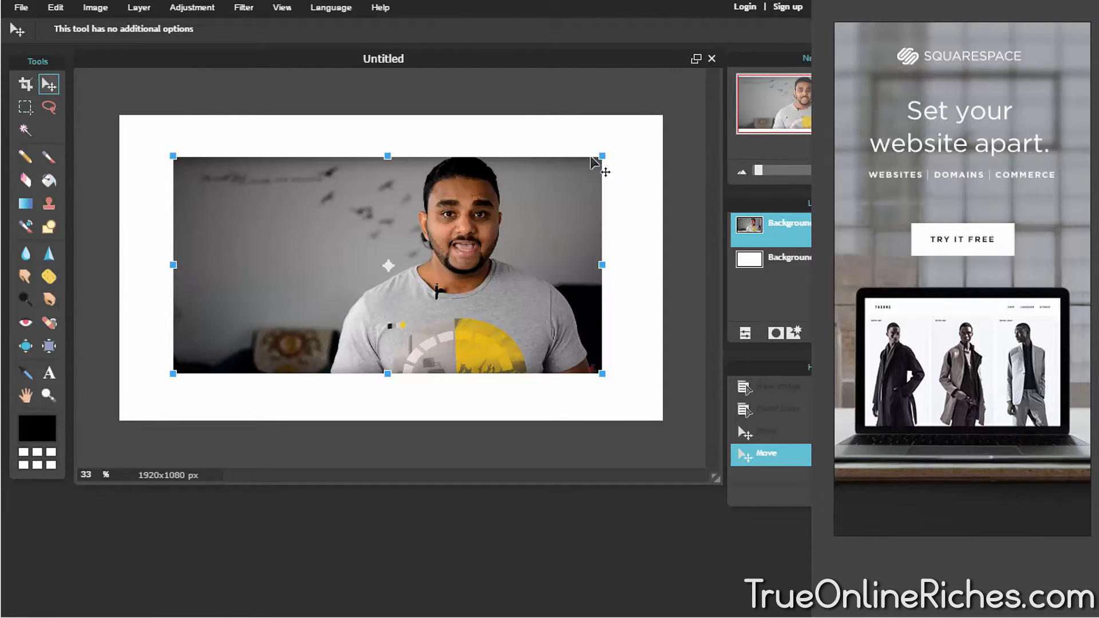
mouse_move(603, 156)
left_mouse_down()
mouse_move(518, 202)
mouse_move(481, 109)
mouse_move(589, 213)
mouse_move(613, 187)
mouse_move(612, 147)
left_mouse_up()
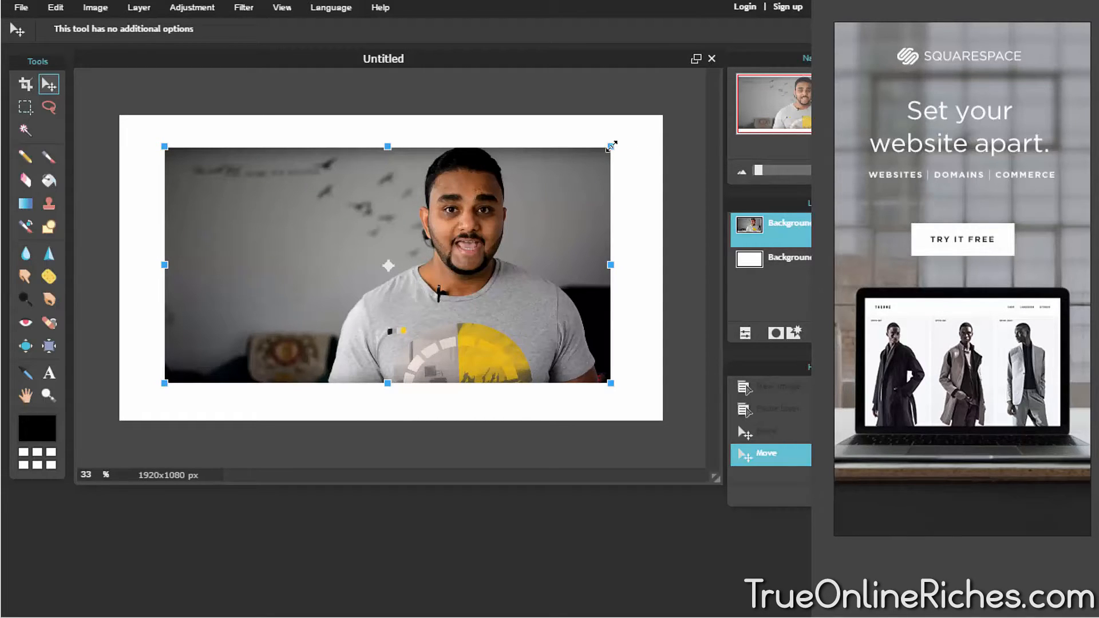
Enlarge the photo layer until it covers the whole canvas, shift it left to the canvas's right edge, and apply the transform
left_click_drag(611, 146, 699, 106)
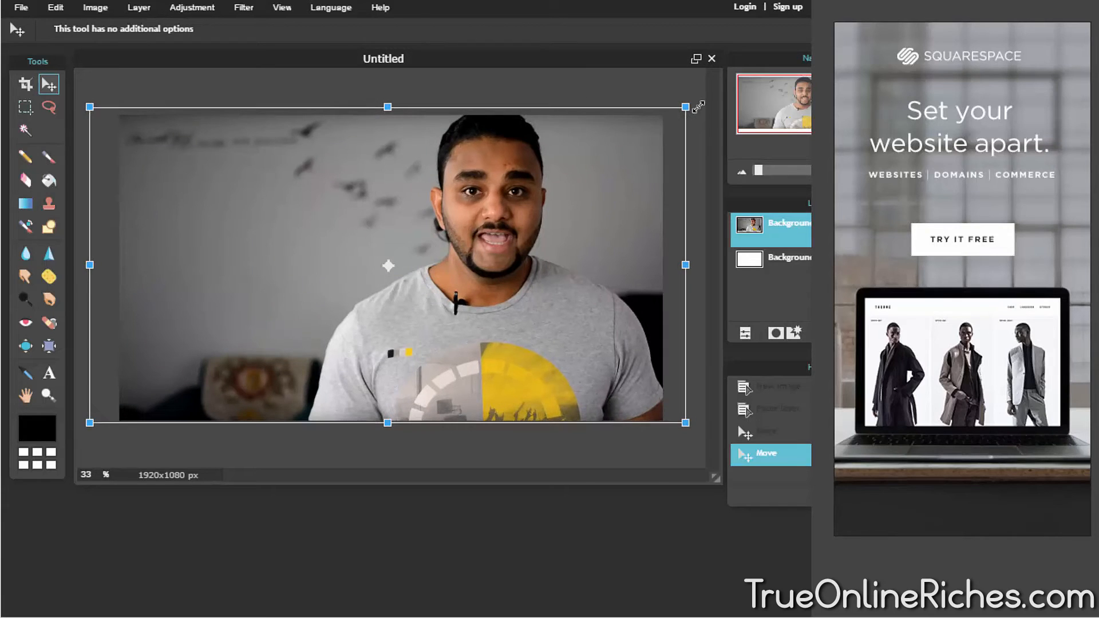
left_click_drag(662, 140, 642, 139)
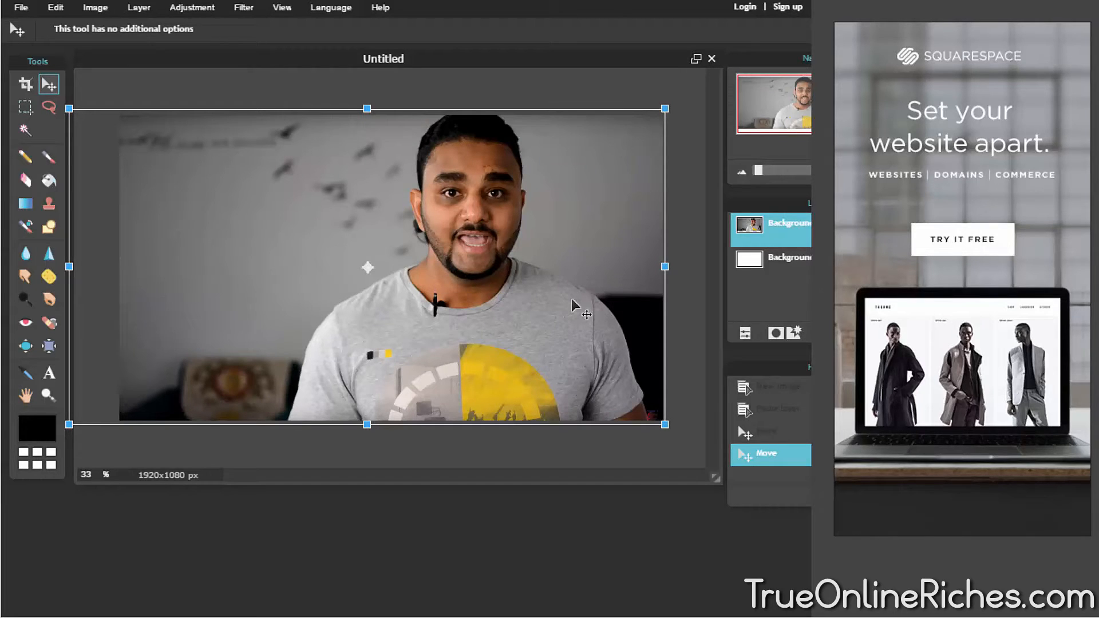
key("Return")
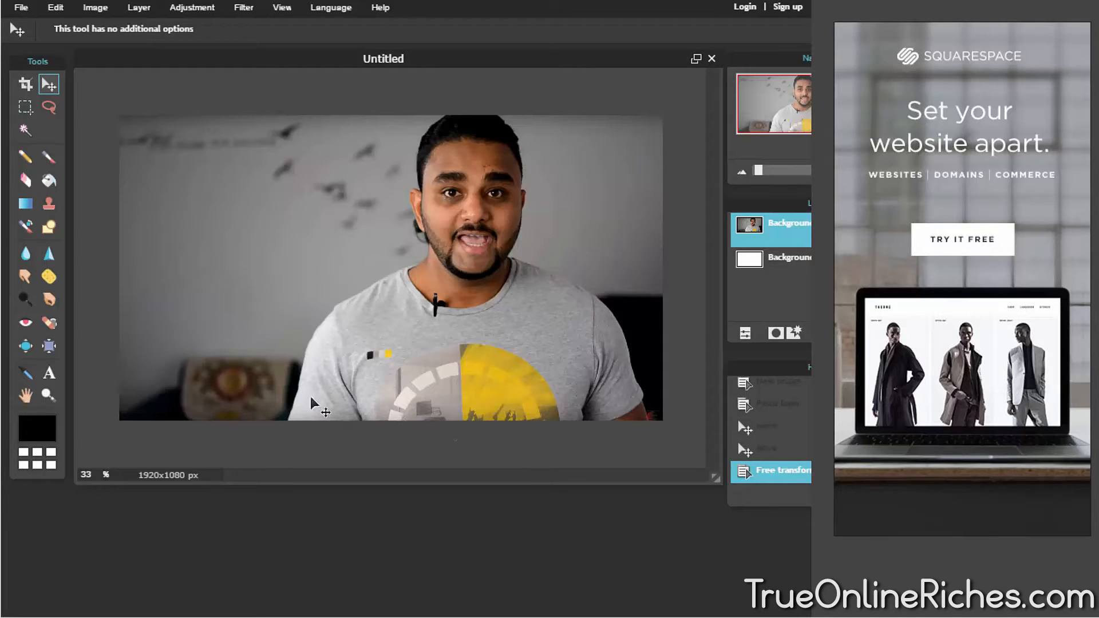
Add the three-line text "Custom Thumbnails / For / YouTube Videos" over the upper-left area of the photo
left_click_drag(470, 227, 471, 226)
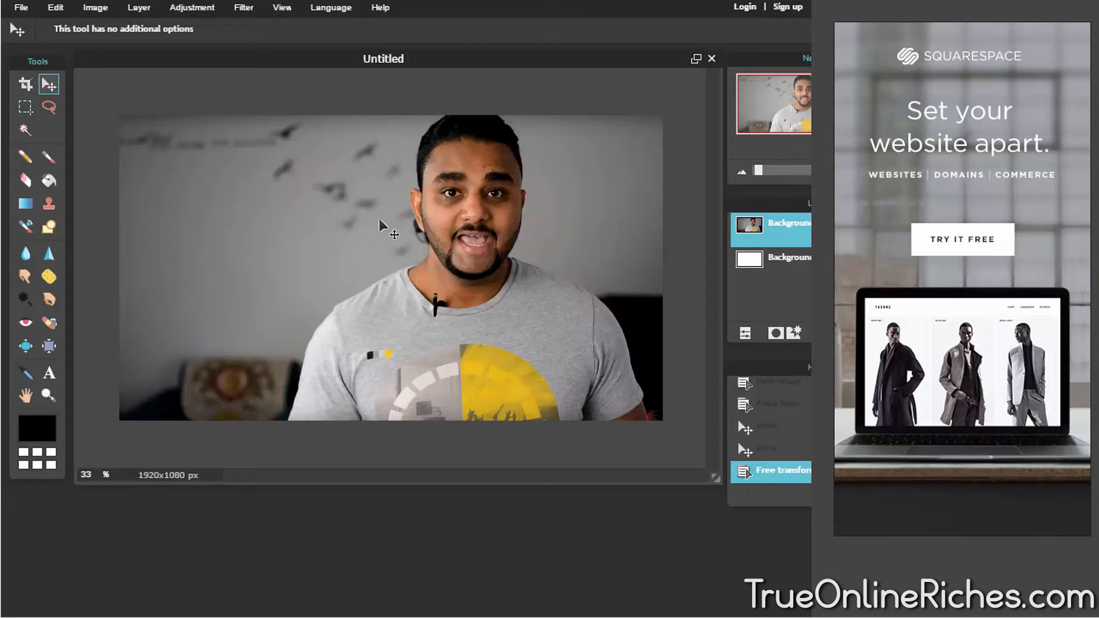
left_click(50, 378)
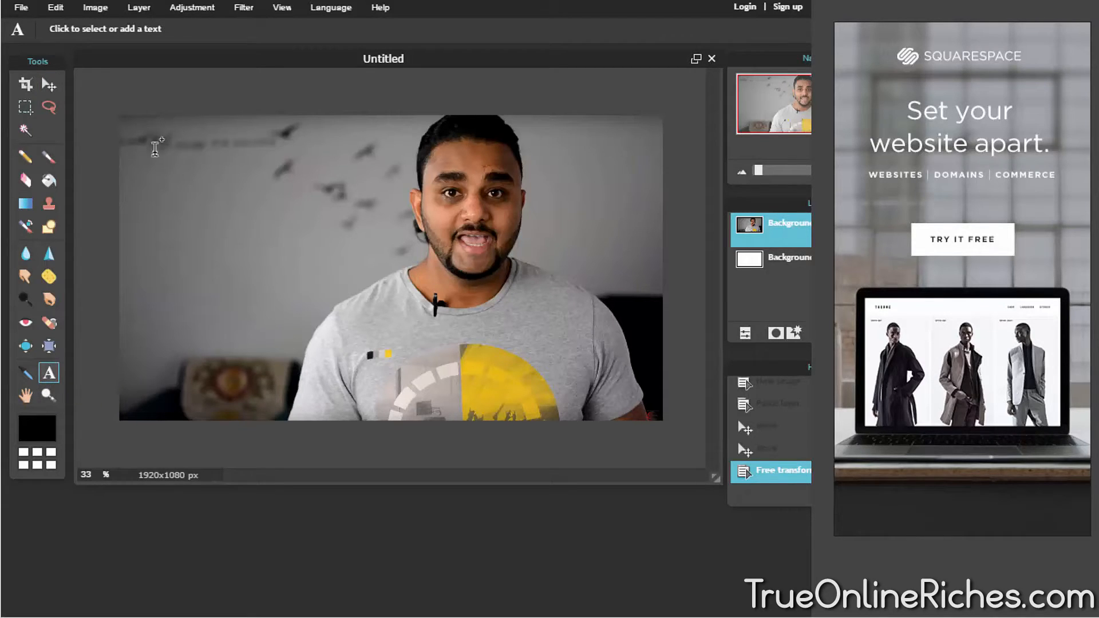
left_click(147, 142)
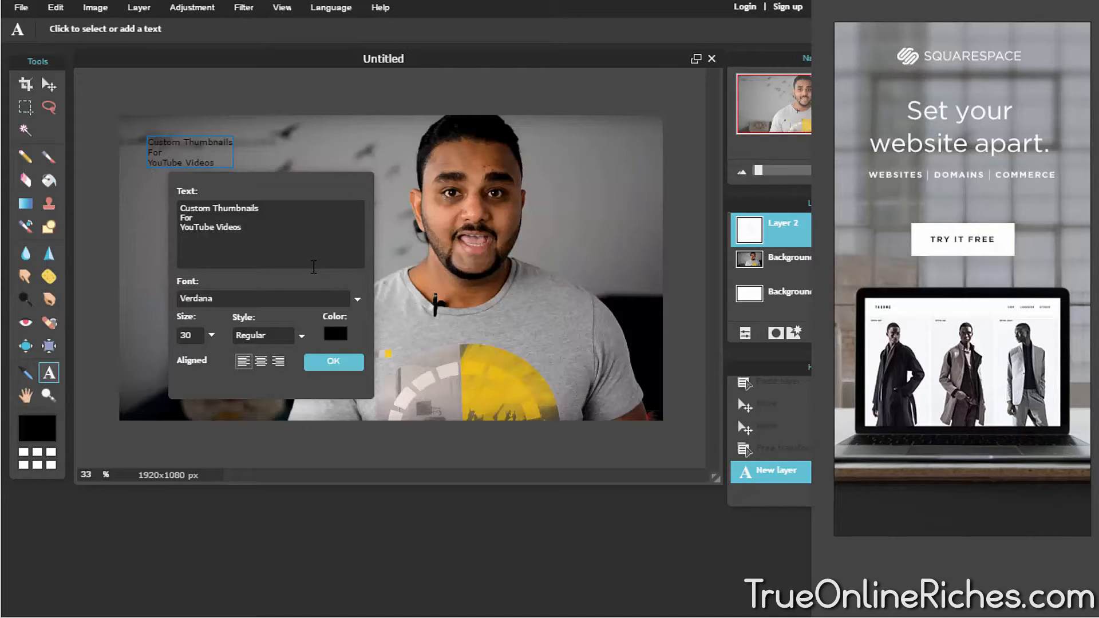
left_click_drag(237, 184, 305, 214)
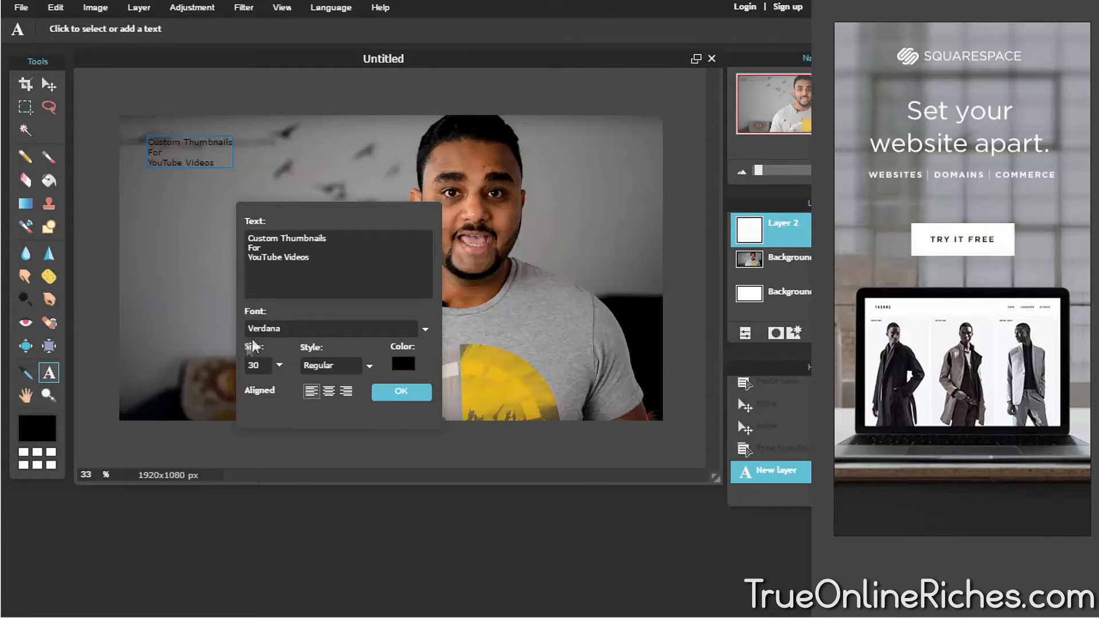
Set the text size to 130 and shift the text slightly up and towards the photo's left edge
left_click(279, 366)
left_click_drag(222, 395, 299, 403)
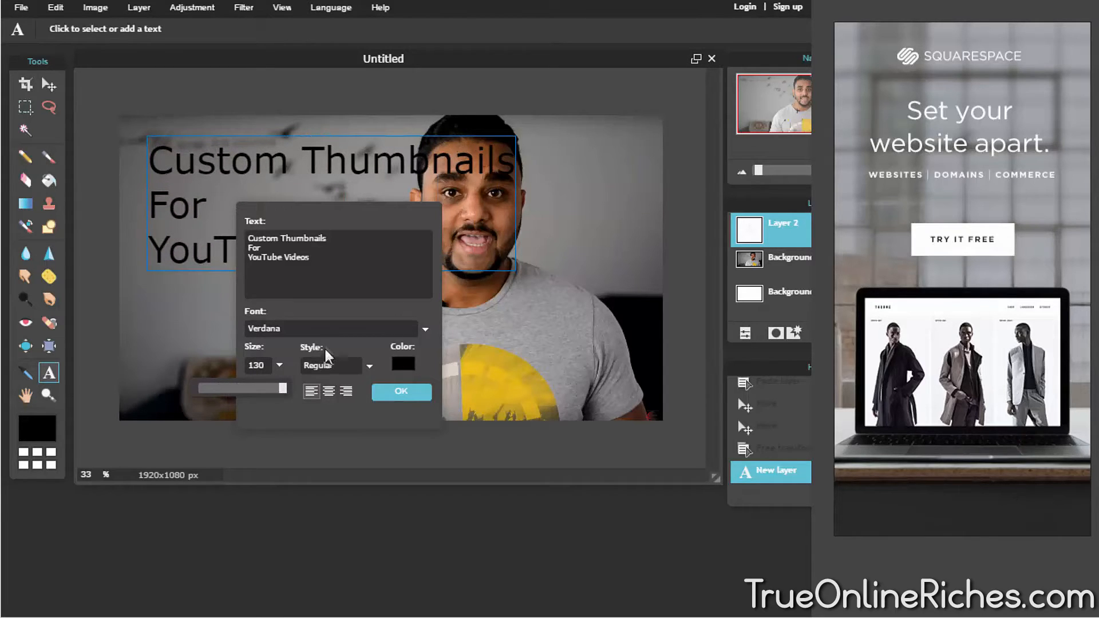
left_click(321, 163)
mouse_move(321, 164)
left_mouse_down()
mouse_move(291, 156)
mouse_move(335, 166)
mouse_move(321, 160)
left_mouse_up()
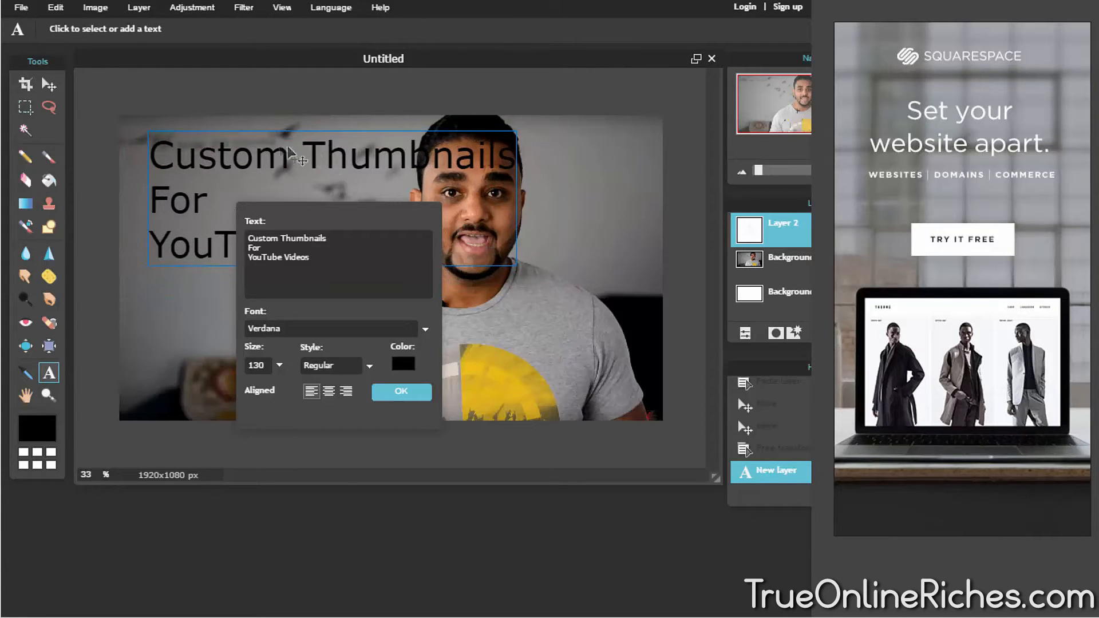
mouse_move(361, 166)
left_mouse_down()
mouse_move(302, 167)
mouse_move(342, 169)
left_mouse_up()
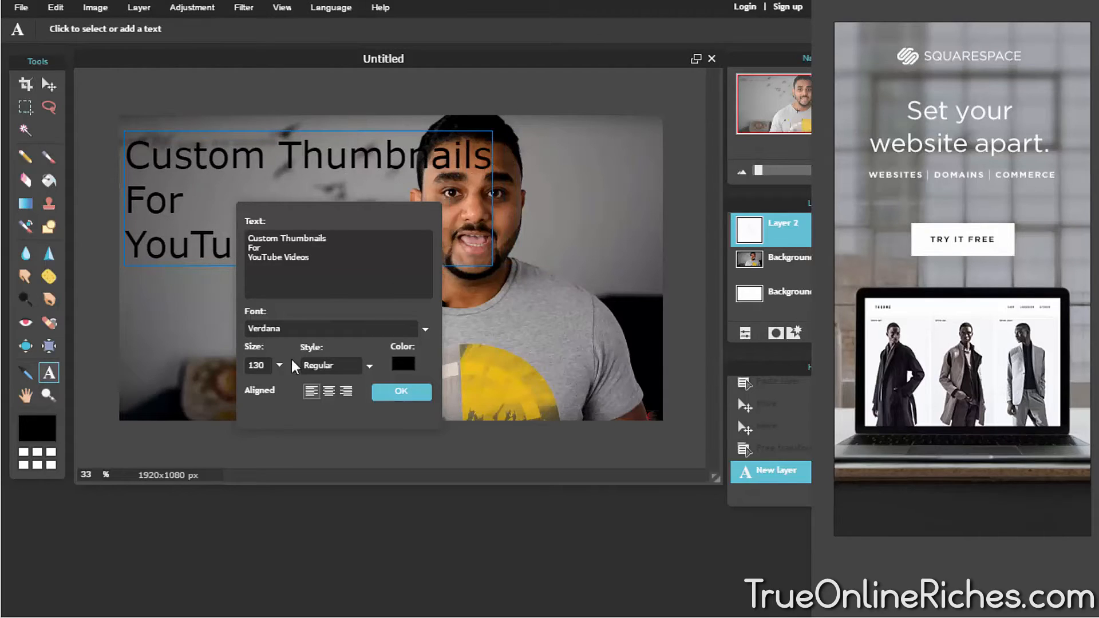
Change the text's font to Zadoka and its style to Bold
left_click(426, 331)
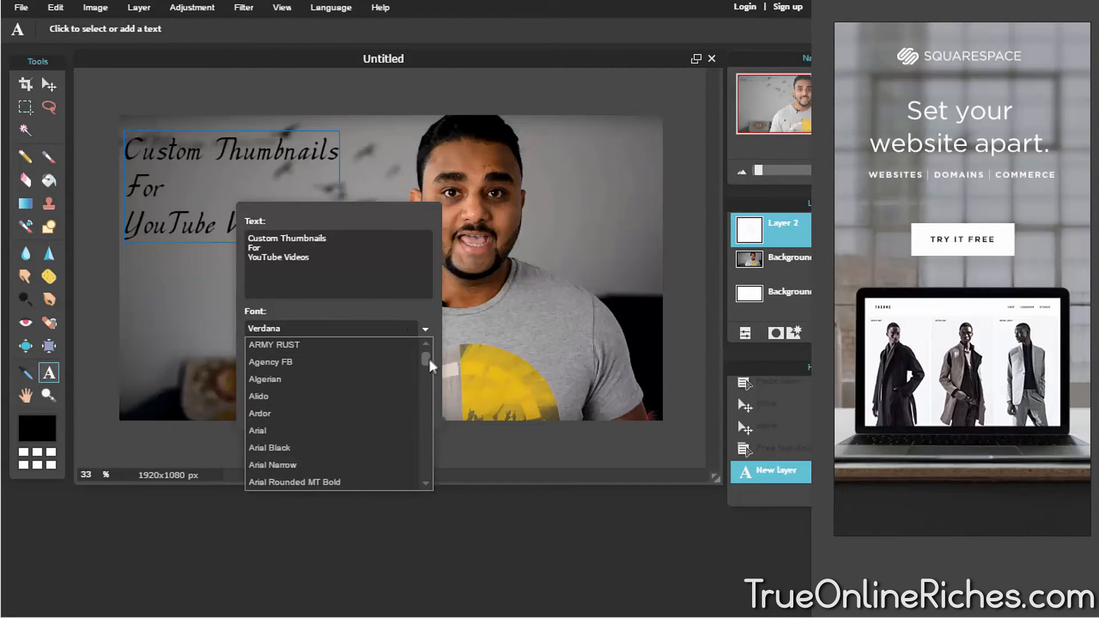
scroll(428, 364, "down", 5)
scroll(429, 358, "up", 5)
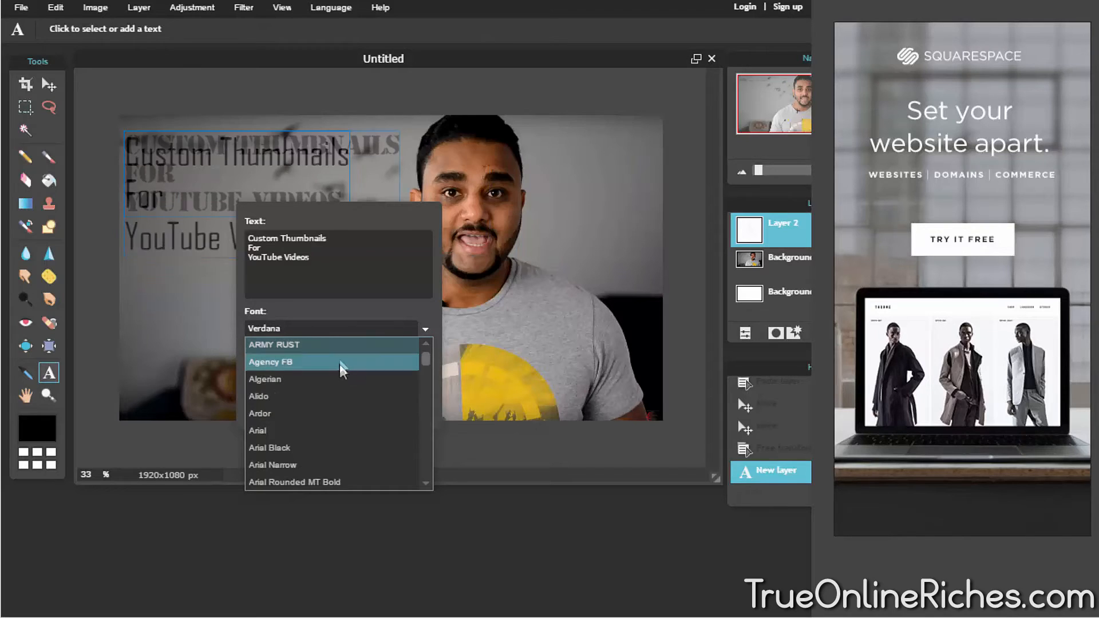
left_click_drag(427, 359, 410, 486)
left_click(282, 488)
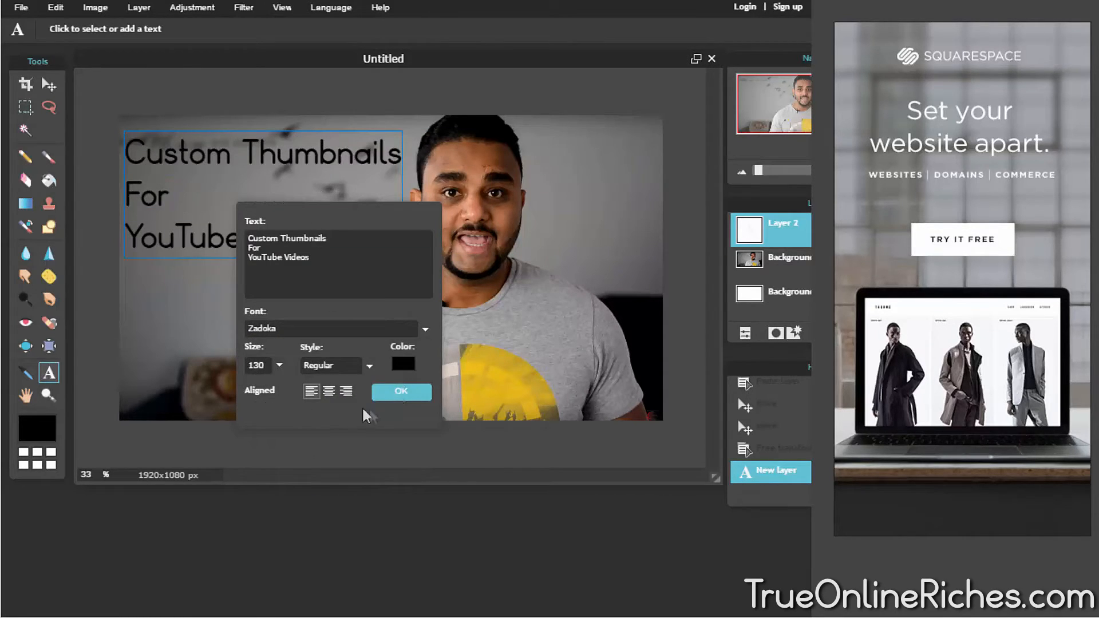
left_click(369, 366)
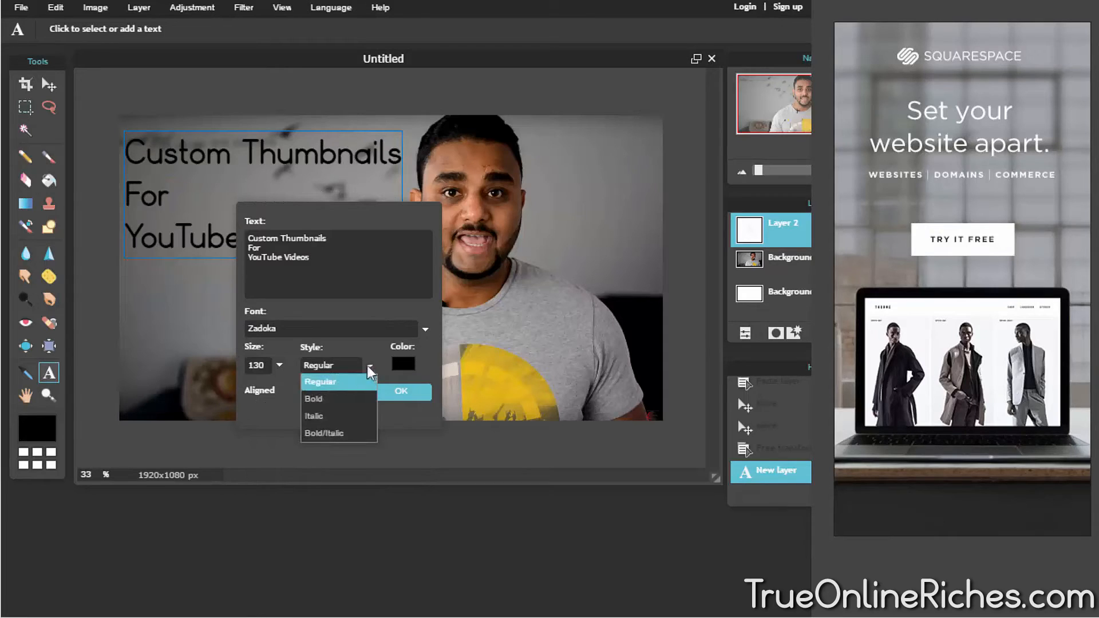
left_click(340, 401)
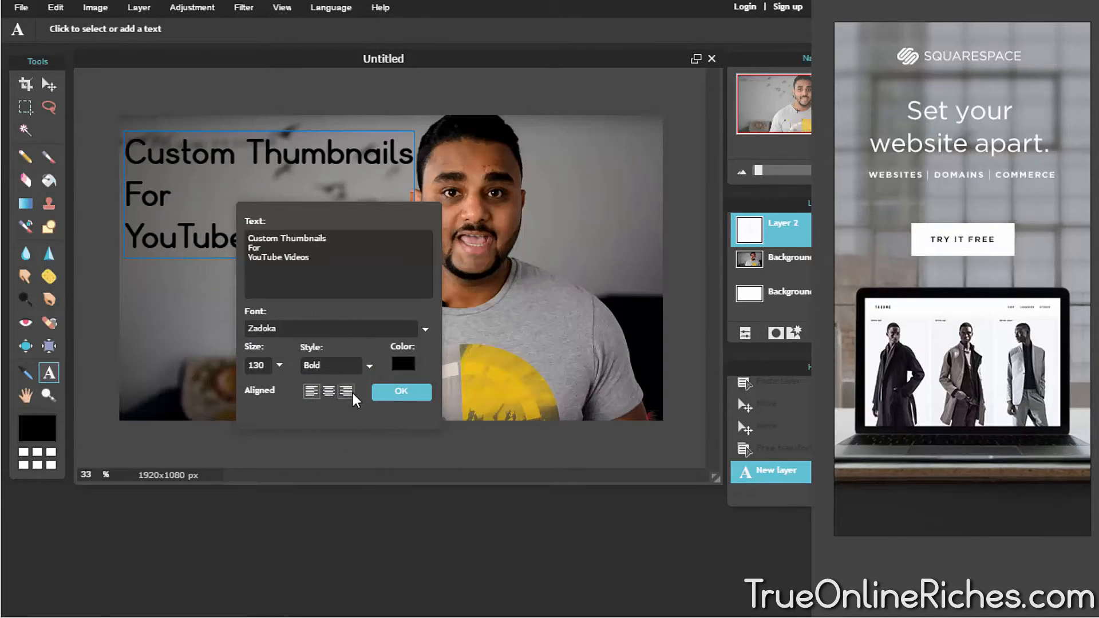
Try centre and right alignment on the text and return it to left alignment
left_click(334, 397)
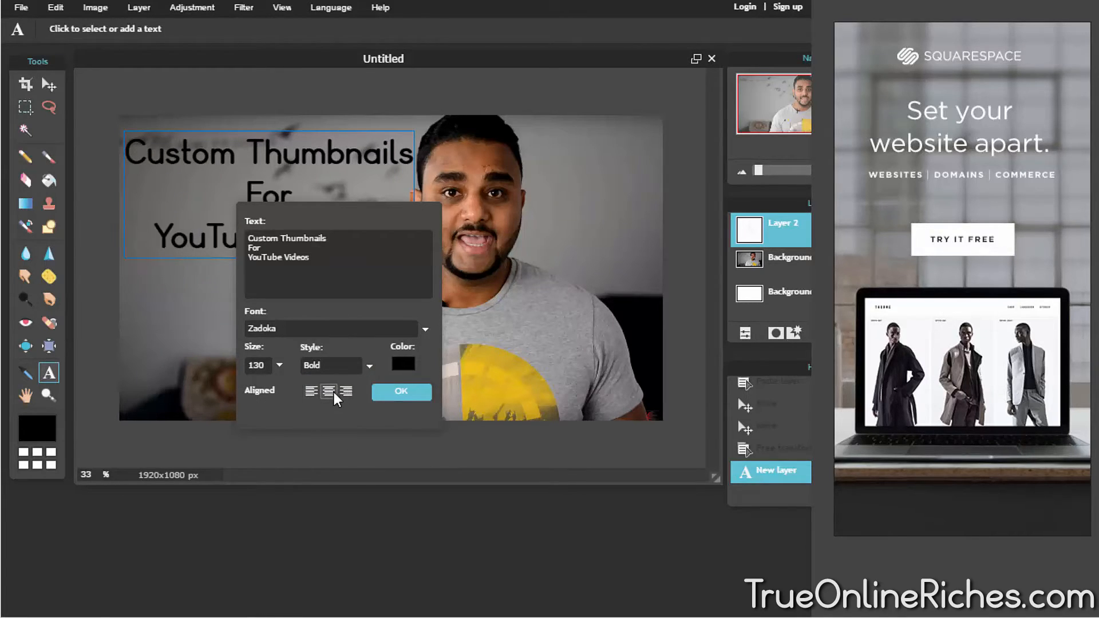
left_click(346, 393)
left_click(311, 394)
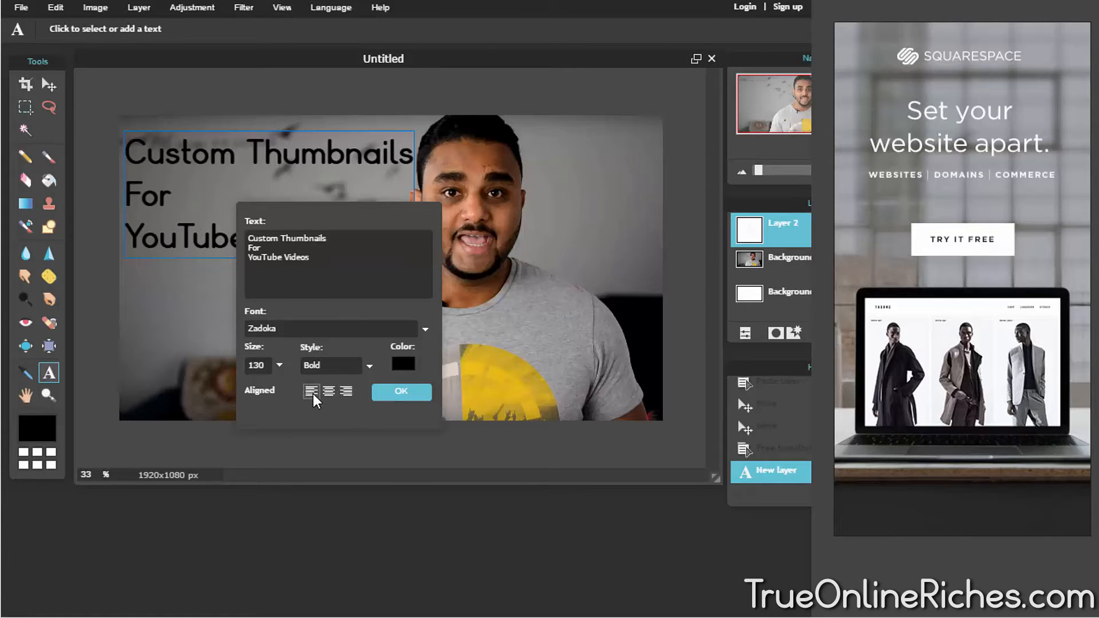
Set the text colour to bright yellow, fffb00
left_click(403, 364)
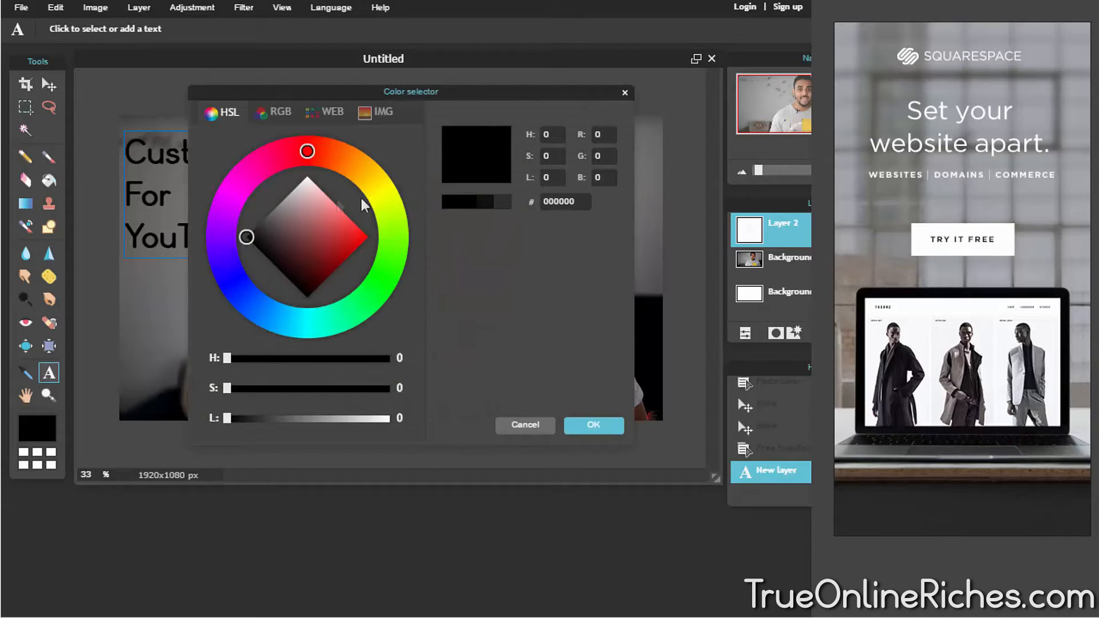
mouse_move(301, 164)
left_mouse_down()
mouse_move(343, 157)
mouse_move(397, 202)
mouse_move(366, 172)
mouse_move(387, 200)
left_mouse_up()
left_click_drag(246, 238, 378, 244)
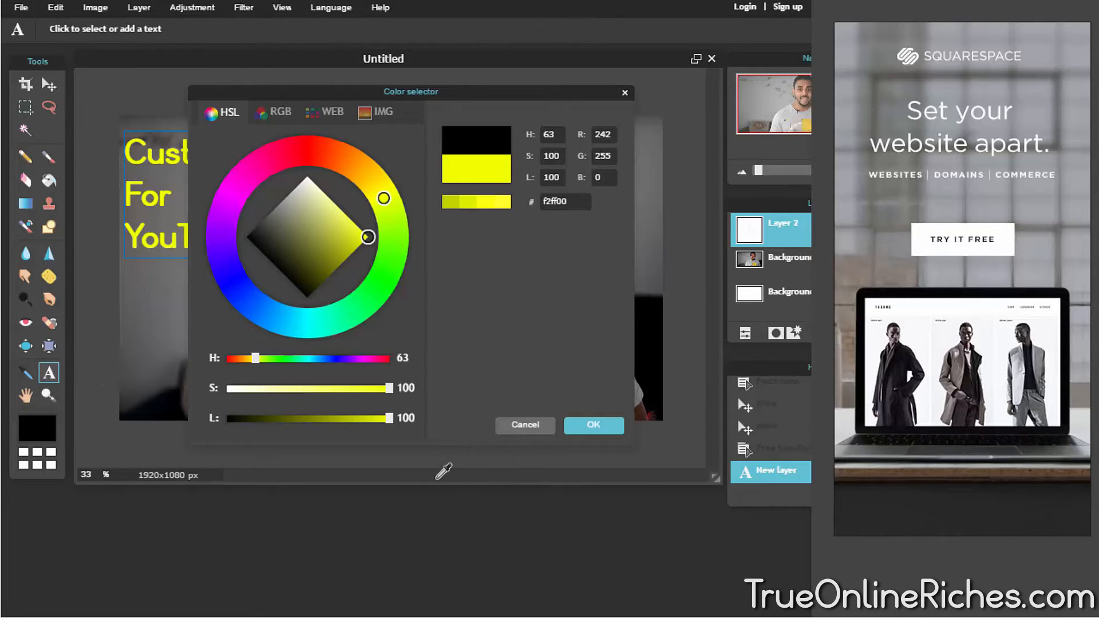
left_click(772, 478)
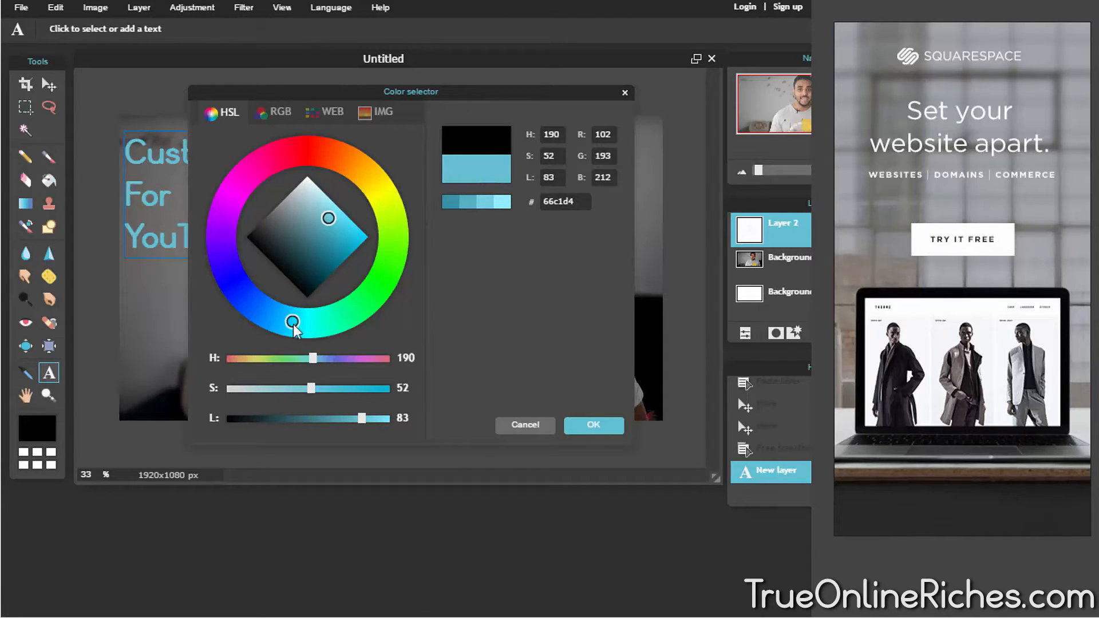
mouse_move(298, 327)
left_mouse_down()
mouse_move(368, 302)
mouse_move(403, 186)
left_mouse_up()
left_click_drag(329, 220, 390, 255)
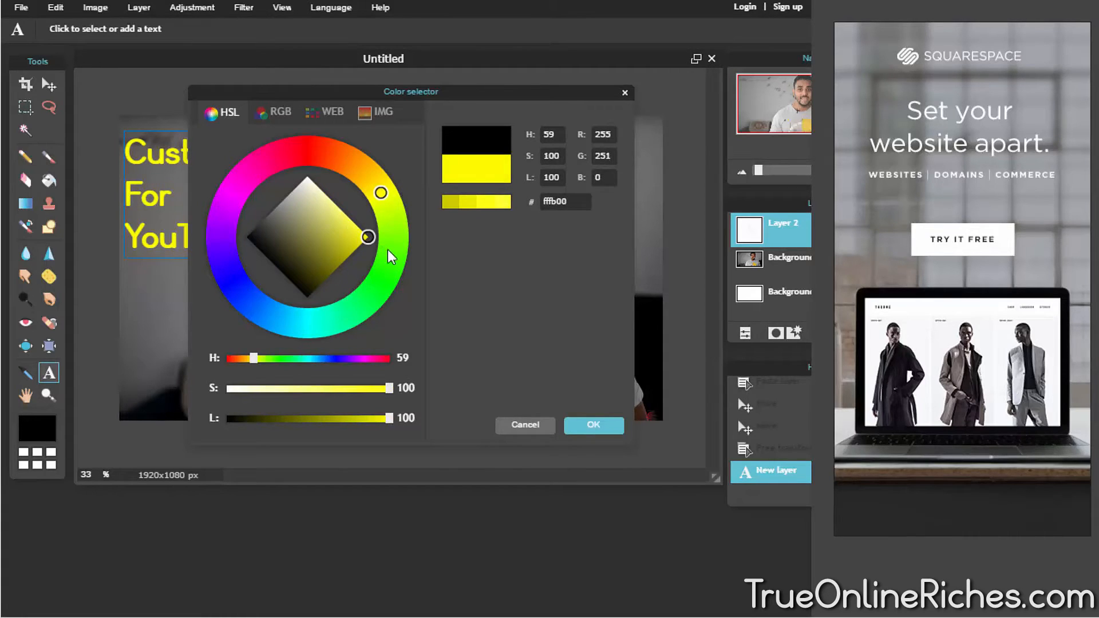
left_click(597, 431)
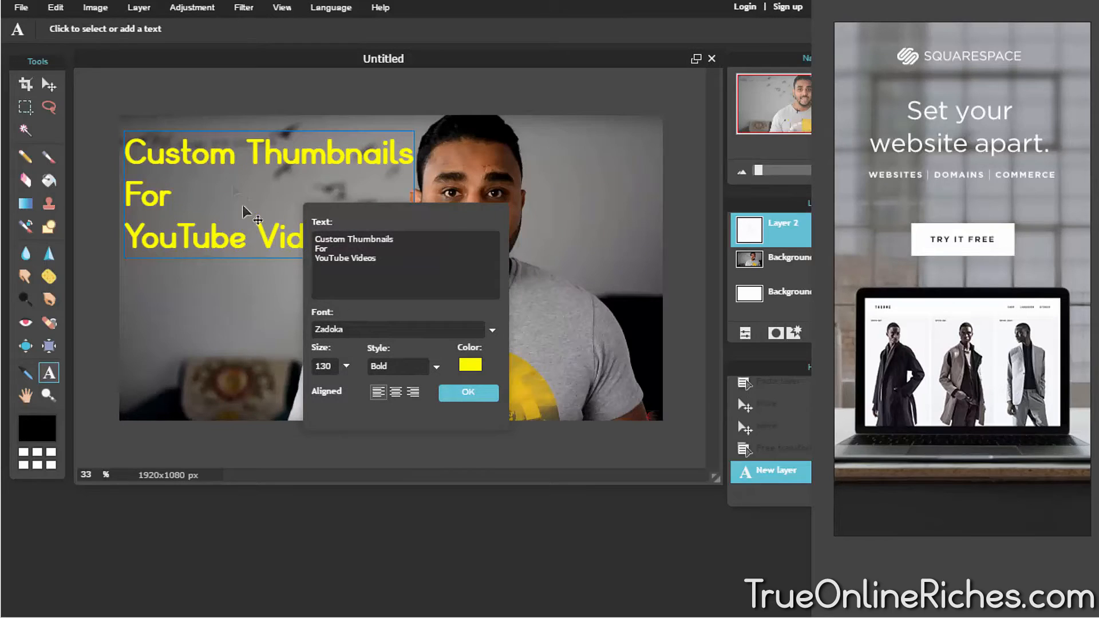
Move the yellow text slightly down and right on the photo and apply the text settings
left_click_drag(215, 158, 223, 189)
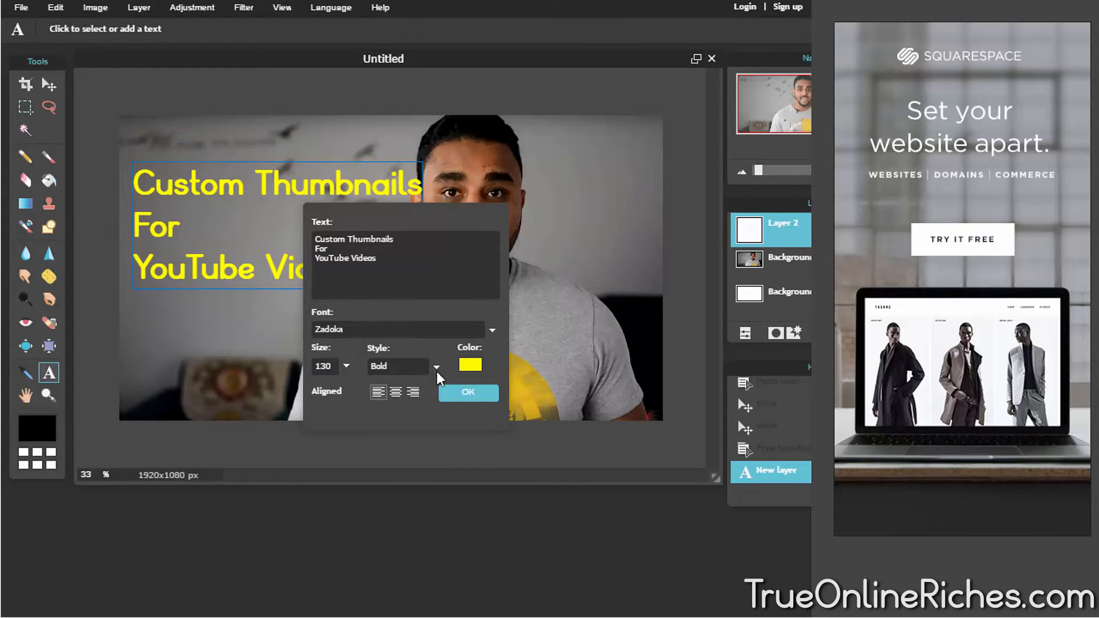
left_click(467, 393)
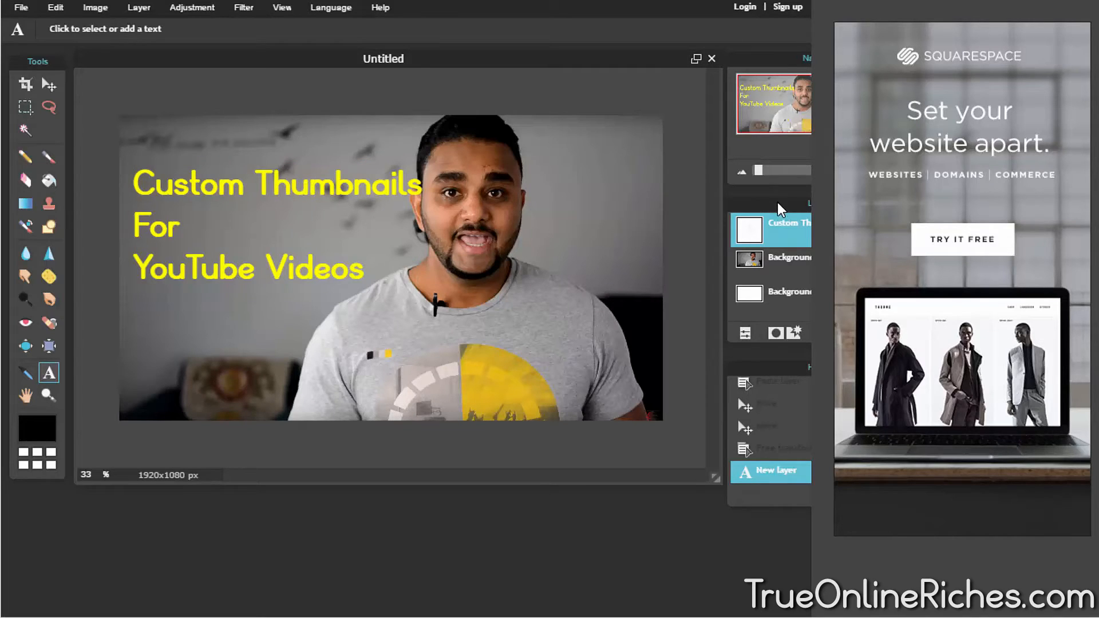
Go through the Custom Thumbnails, Background copy and Background layers, ending on the text layer
mouse_move(780, 211)
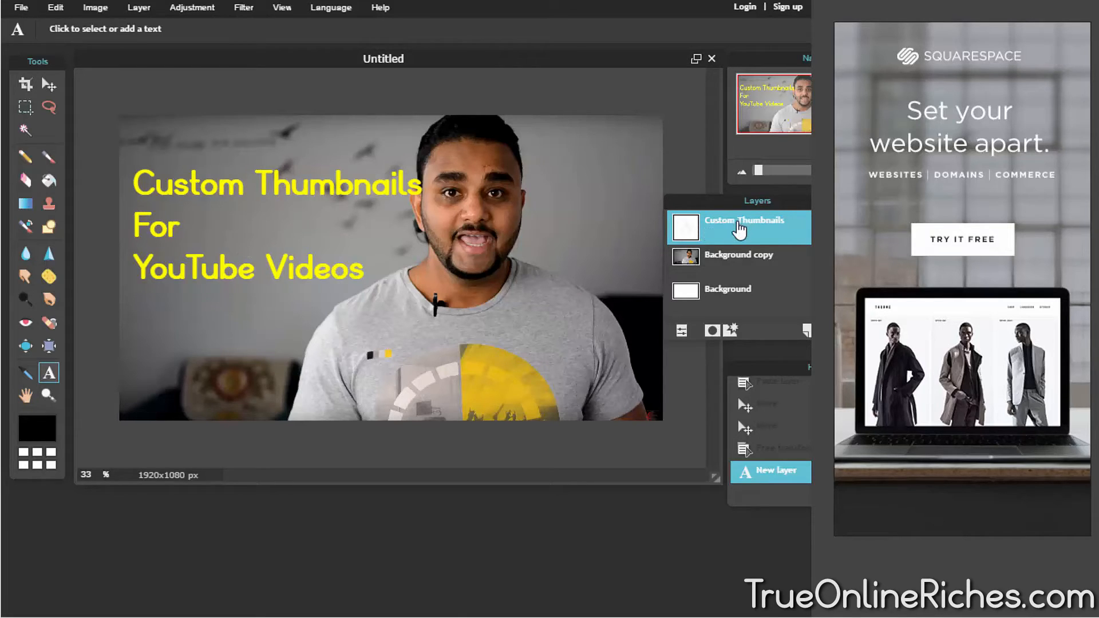
left_click(737, 252)
left_click(738, 230)
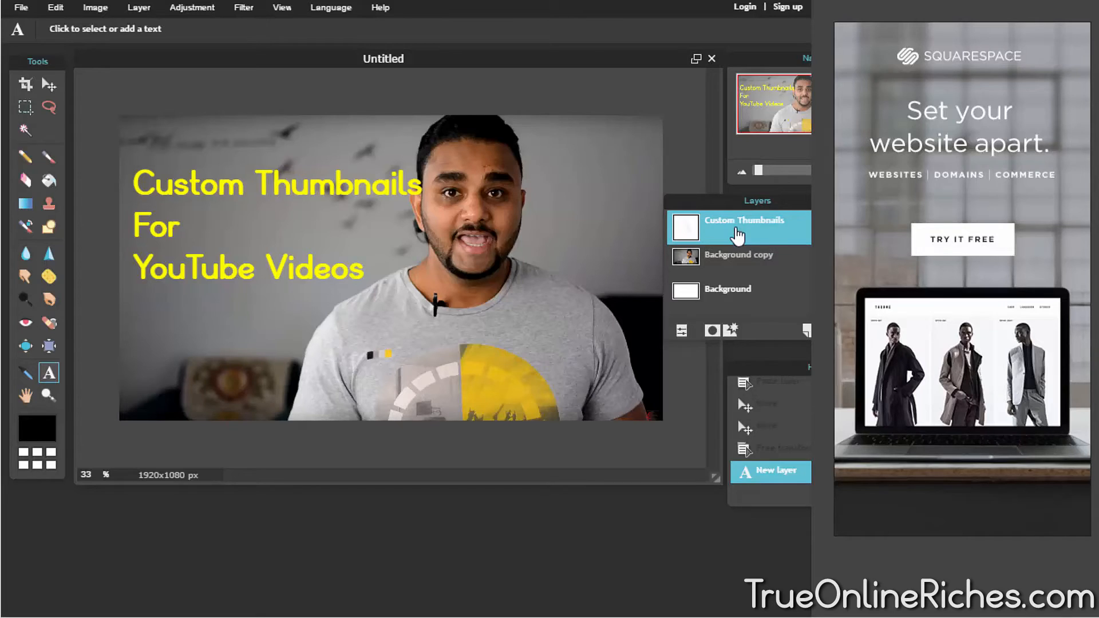
left_click(719, 307)
left_click(733, 269)
left_click(739, 240)
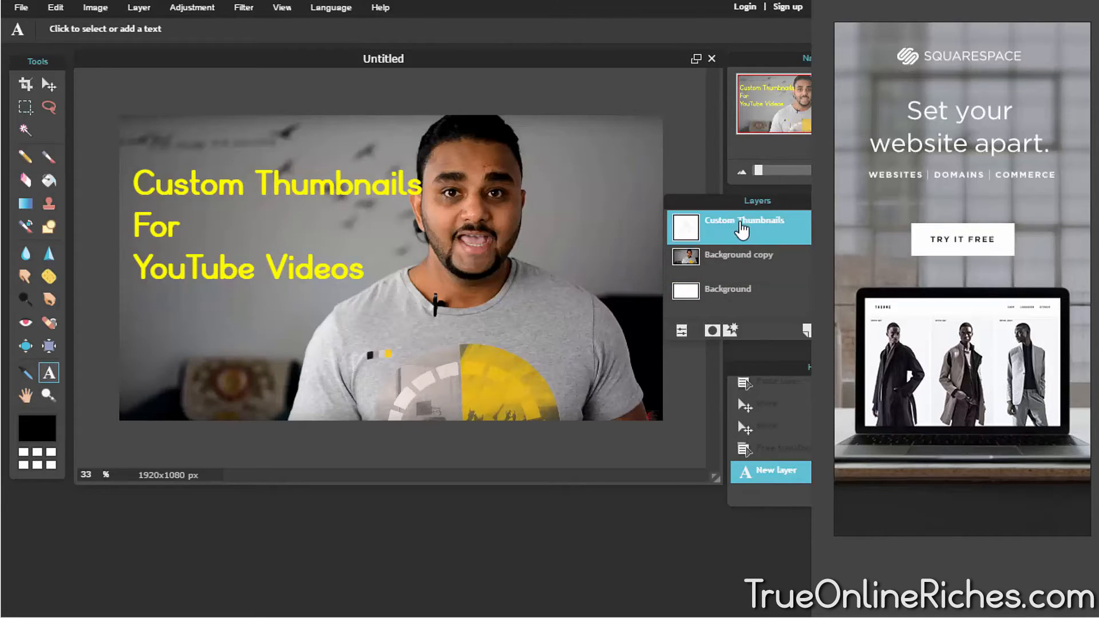
left_click(739, 287)
left_click(740, 255)
left_click(744, 229)
Enable a drop shadow in the Custom Thumbnails layer's styles, keeping the text in view, and open the shadow's settings
right_click(739, 223)
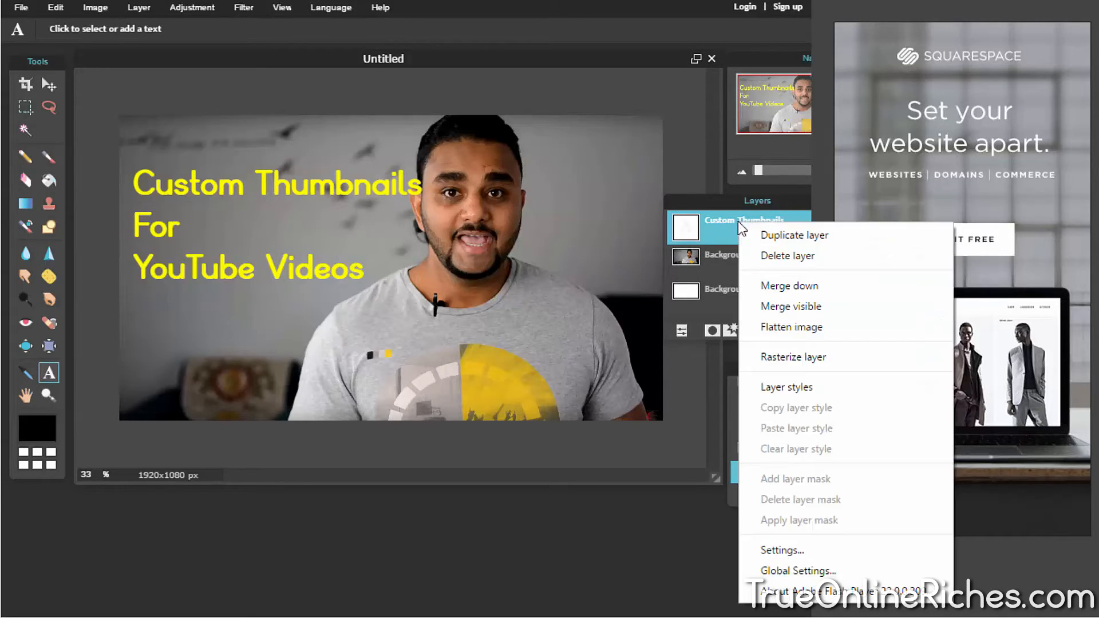
left_click(778, 388)
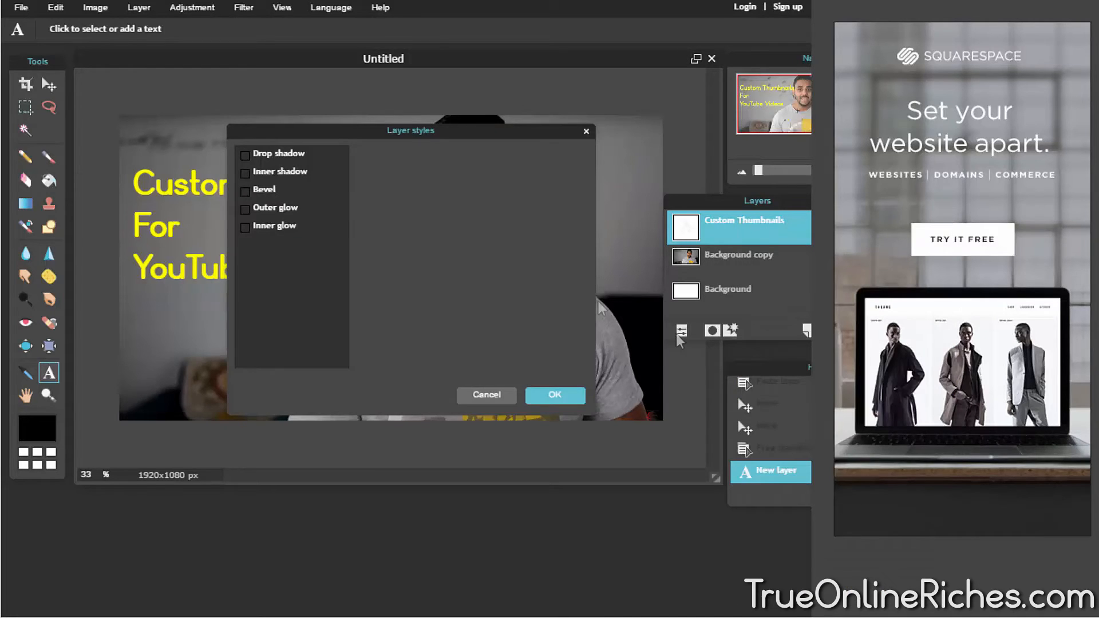
left_click_drag(381, 139, 618, 144)
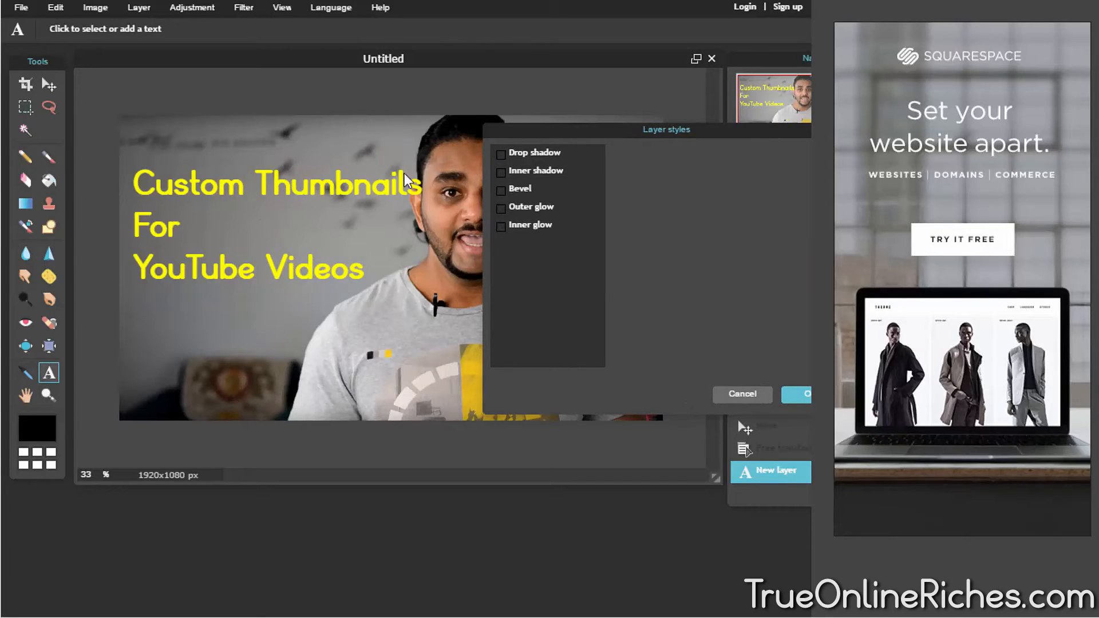
left_click(501, 155)
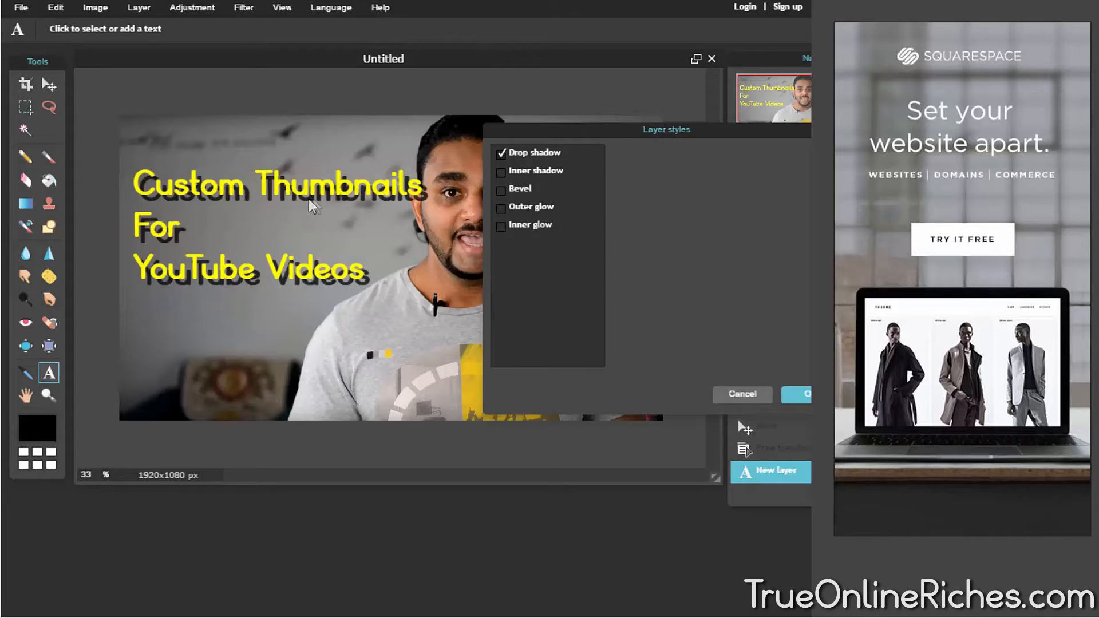
left_click(548, 156)
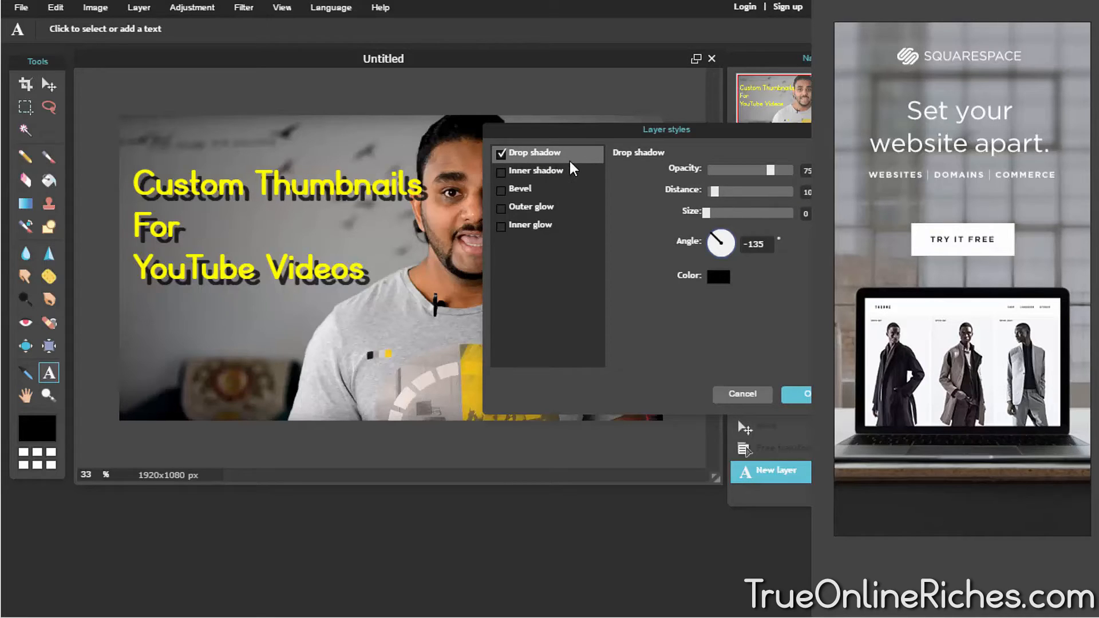